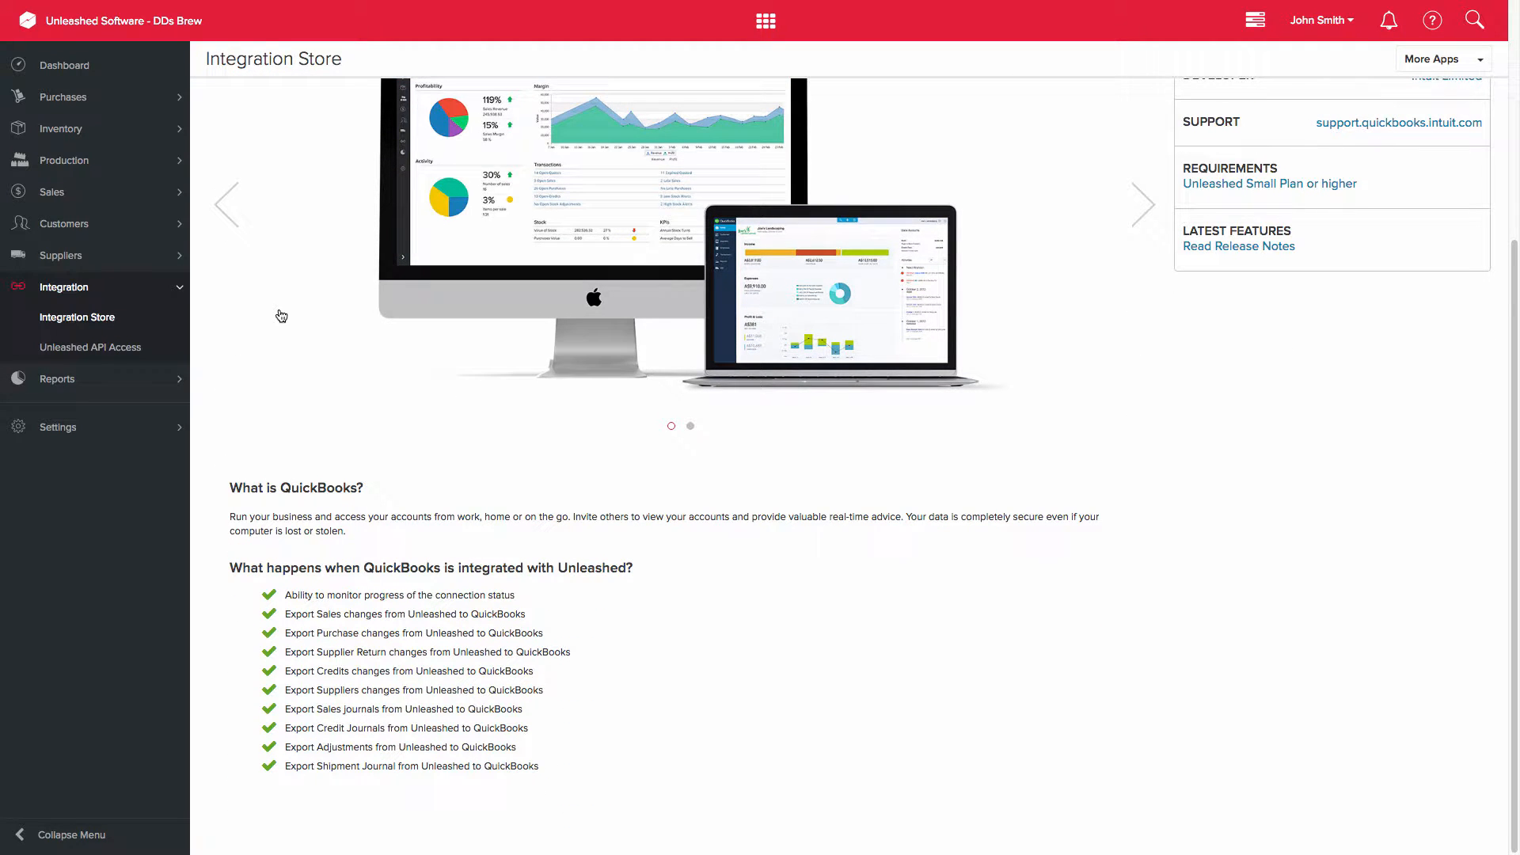
# Step: Scroll back to the top of the QuickBooks Accounting integration page
pyautogui.scroll(5, 281, 316)
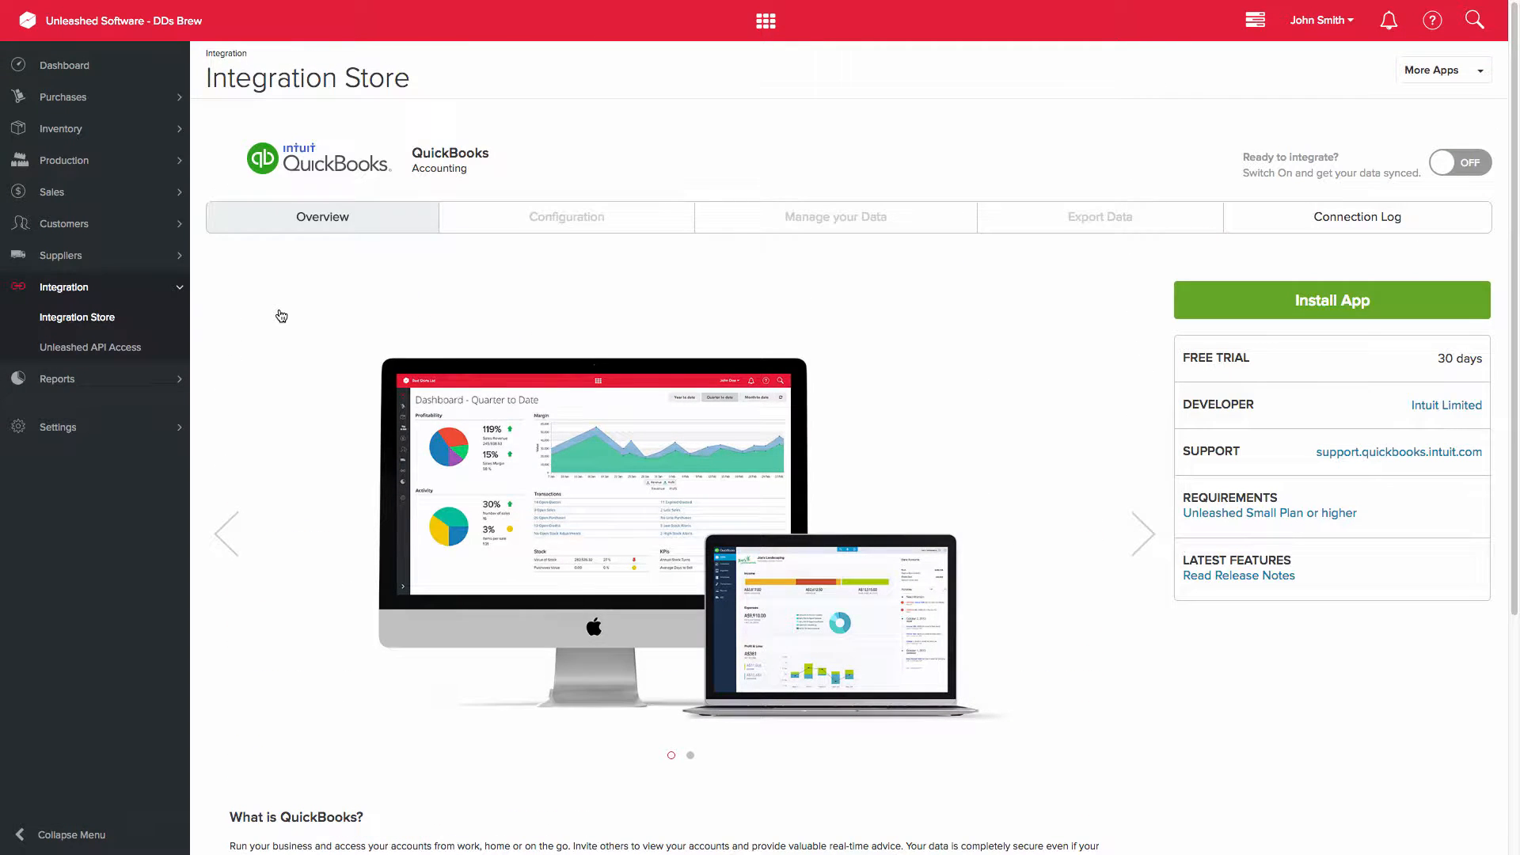
# Step: Install the QuickBooks app and choose Connect to QuickBooks
pyautogui.click(1300, 304)
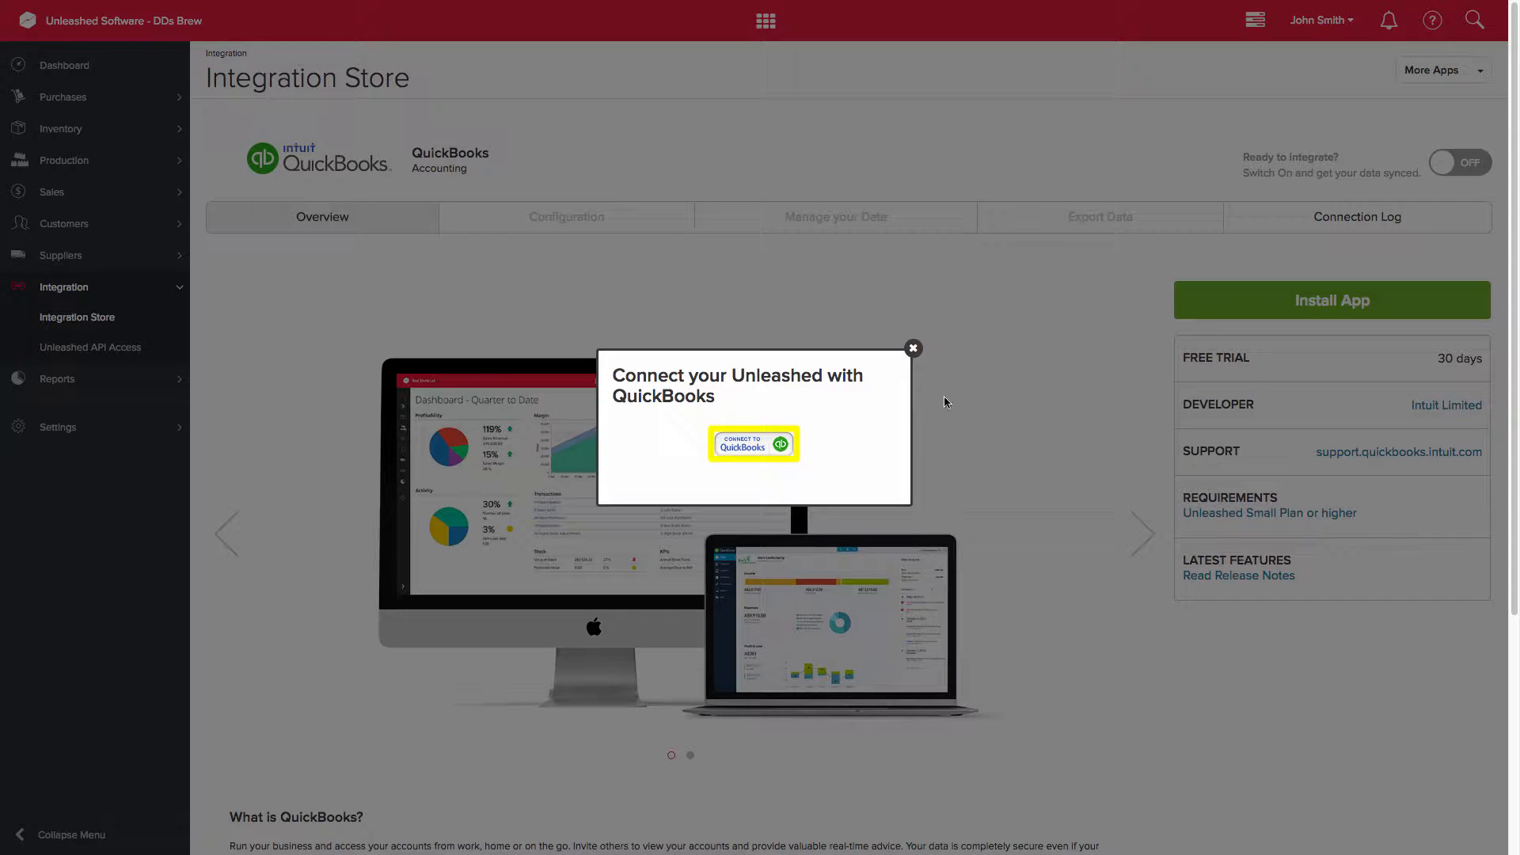
pyautogui.click(758, 449)
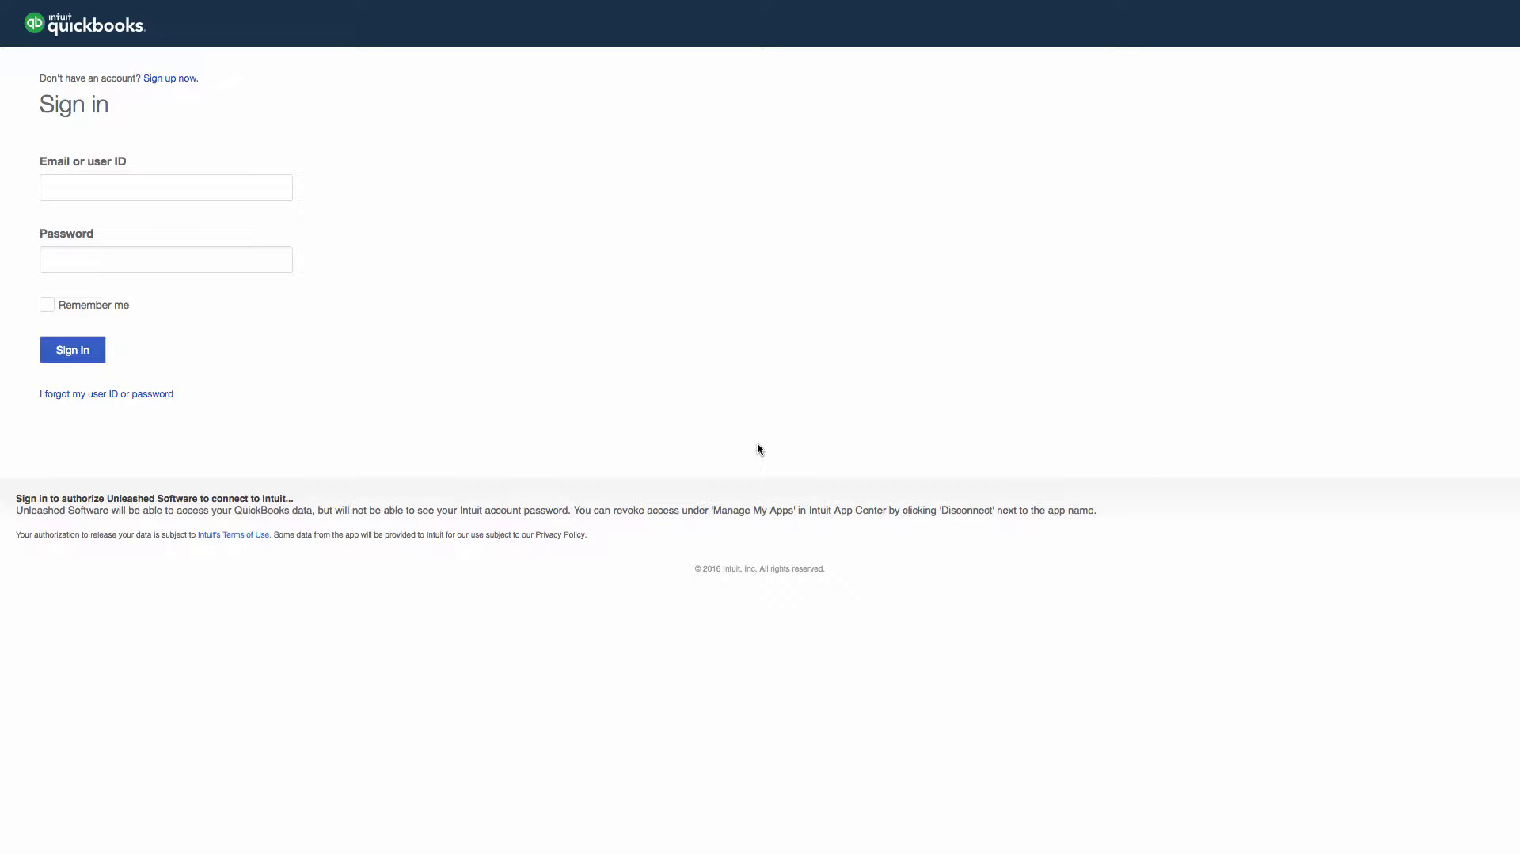
# Step: Sign in to QuickBooks with the account e-mail and password
pyautogui.press('Tab')
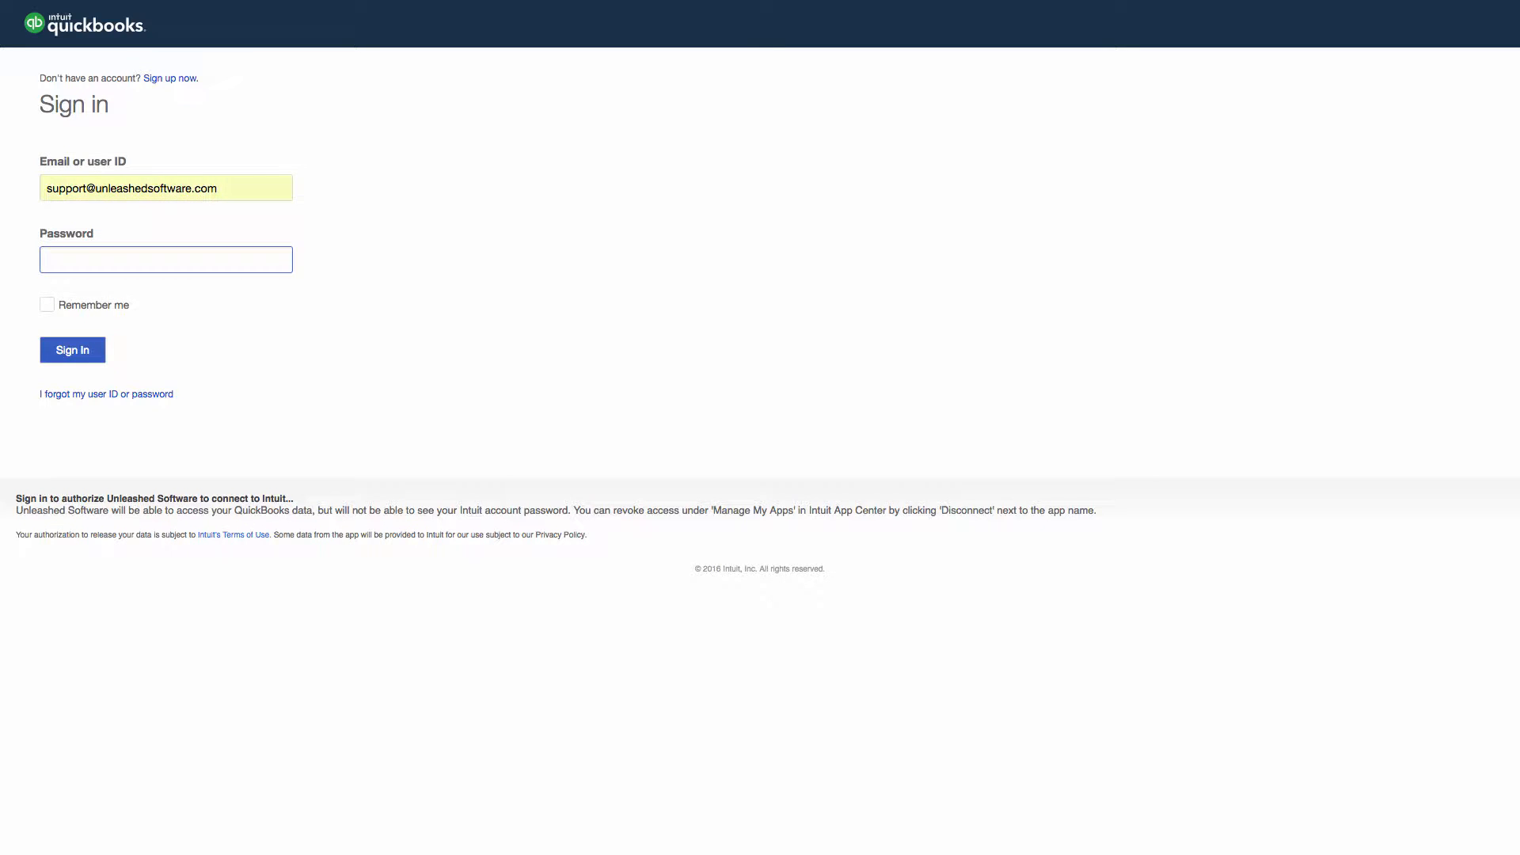
pyautogui.write('•••••••••••')
pyautogui.click(73, 350)
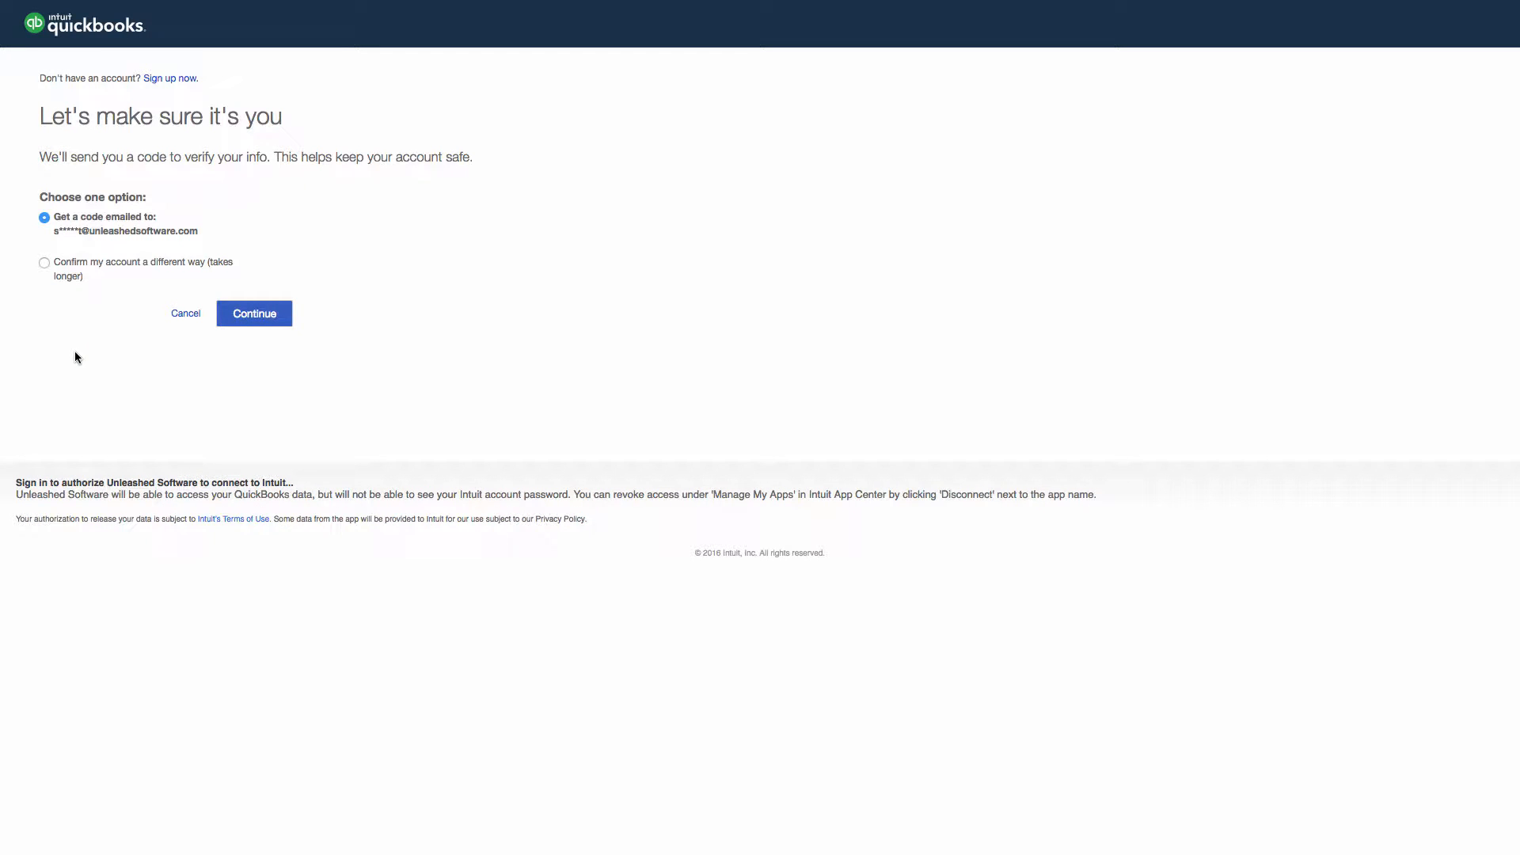
# Step: Verify with the emailed code, choose the company and authorize Unleashed
pyautogui.click(268, 313)
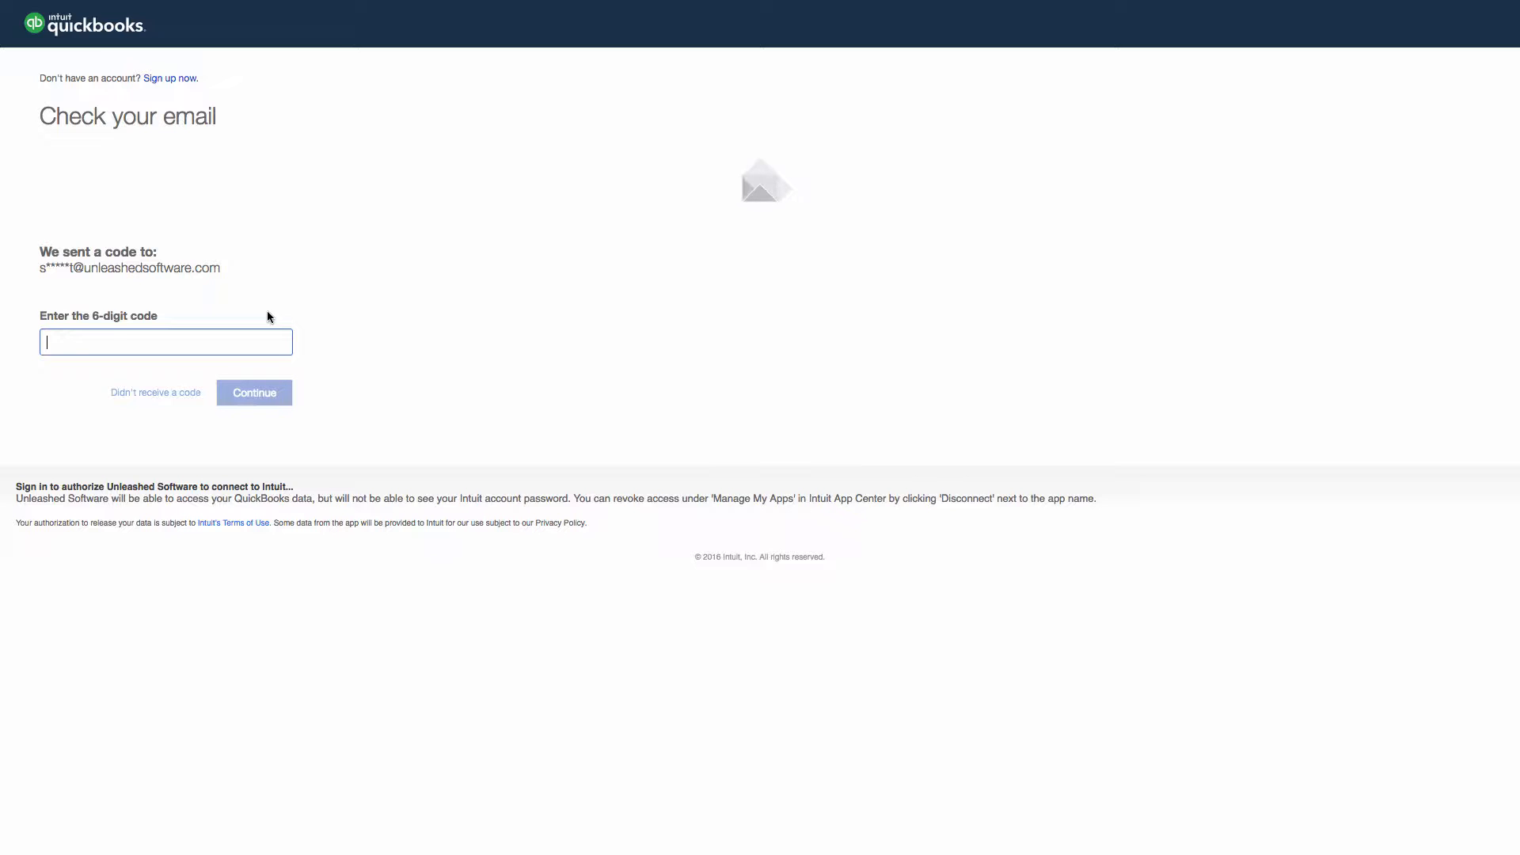
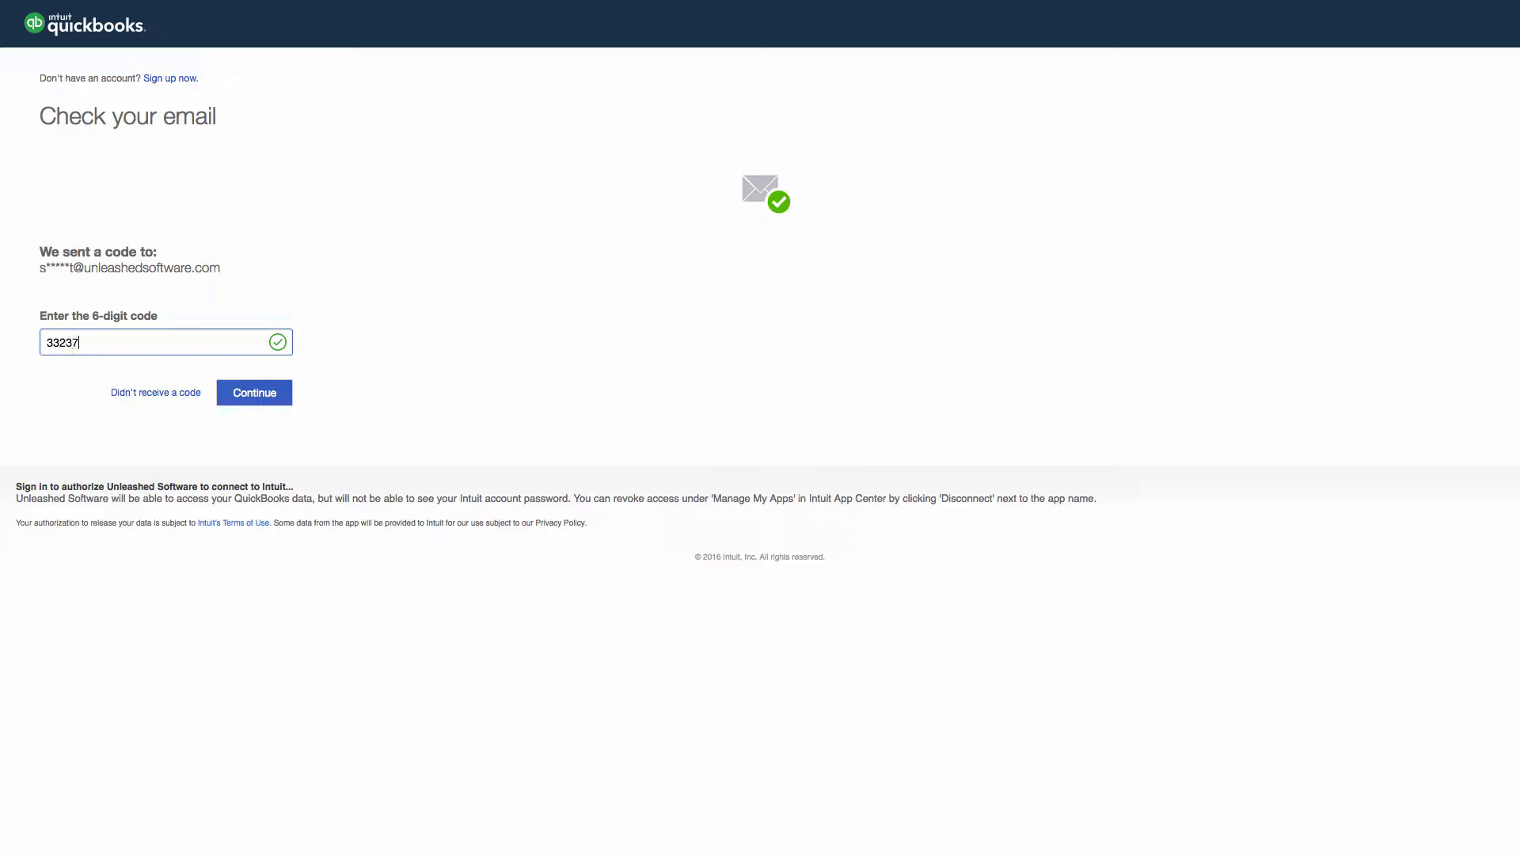
pyautogui.click(272, 395)
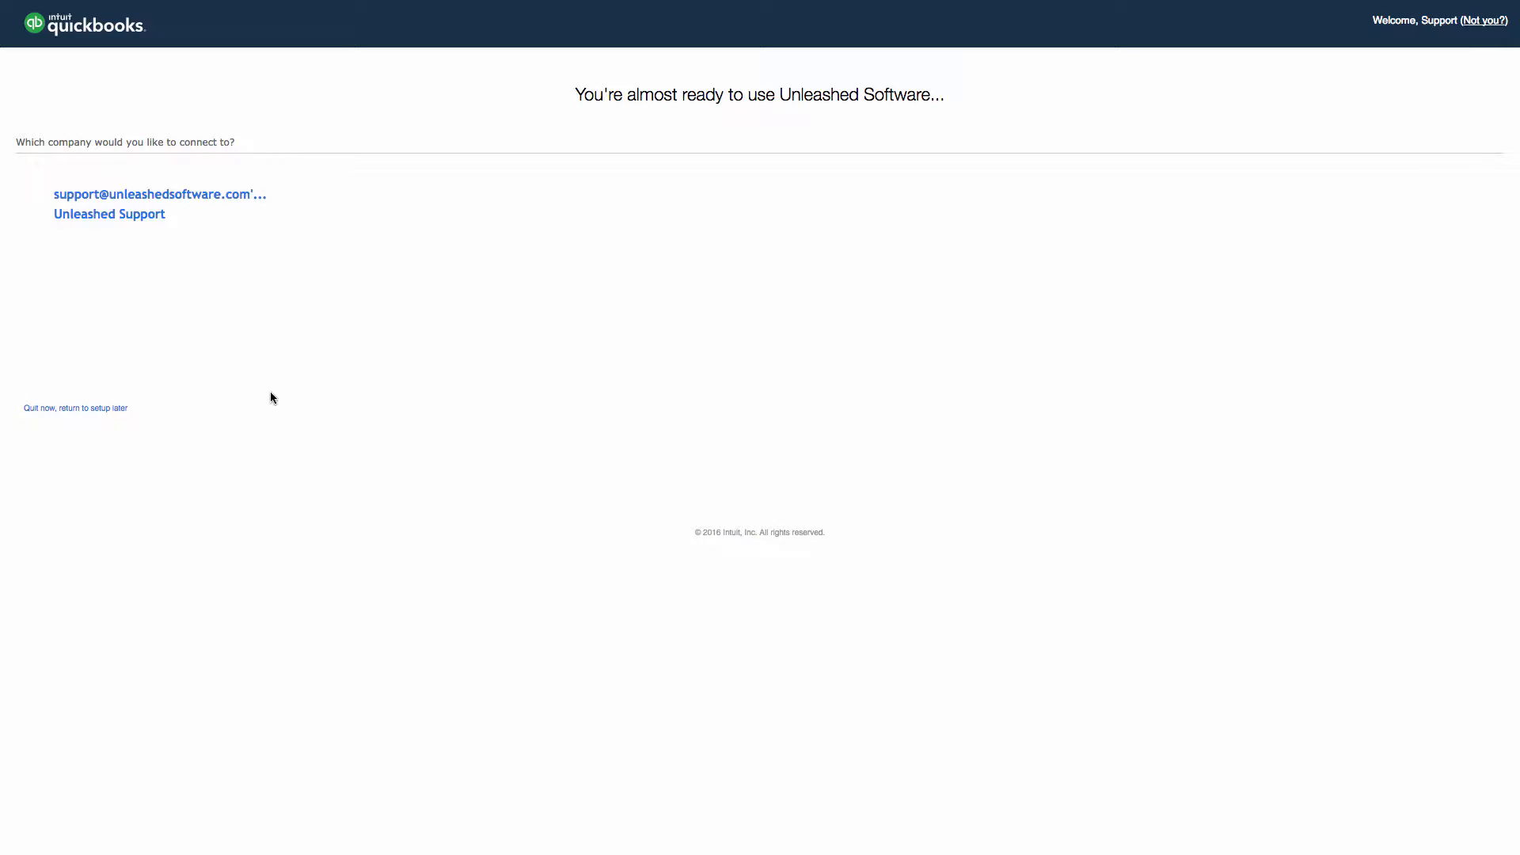
pyautogui.click(211, 196)
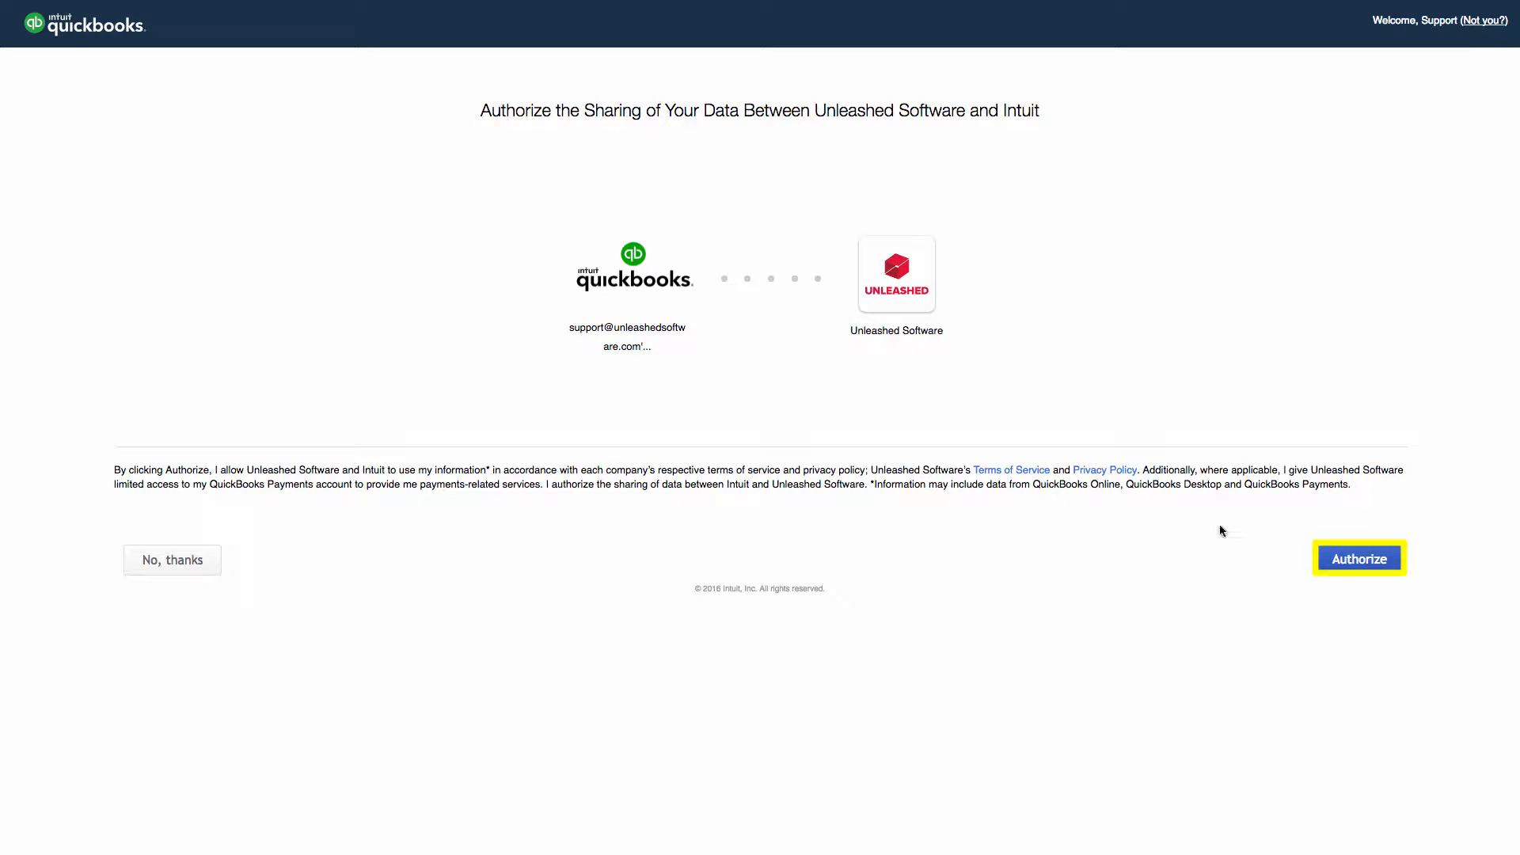
pyautogui.click(1341, 567)
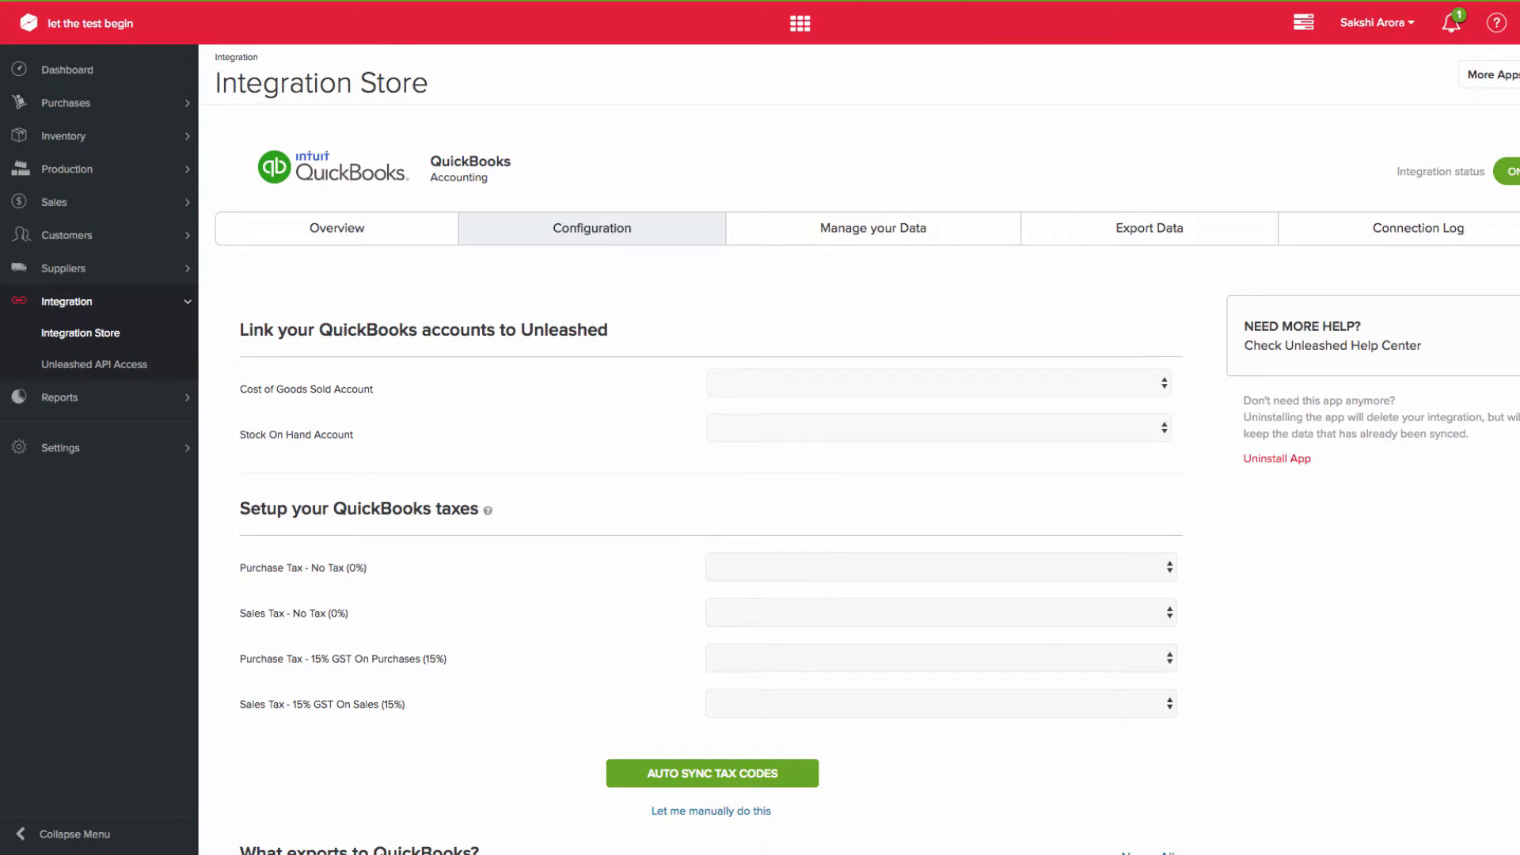
# Step: Pick 'Change in inventory - COS' for Cost of Goods Sold and 'Inventory' for Stock On Hand
pyautogui.click(1165, 388)
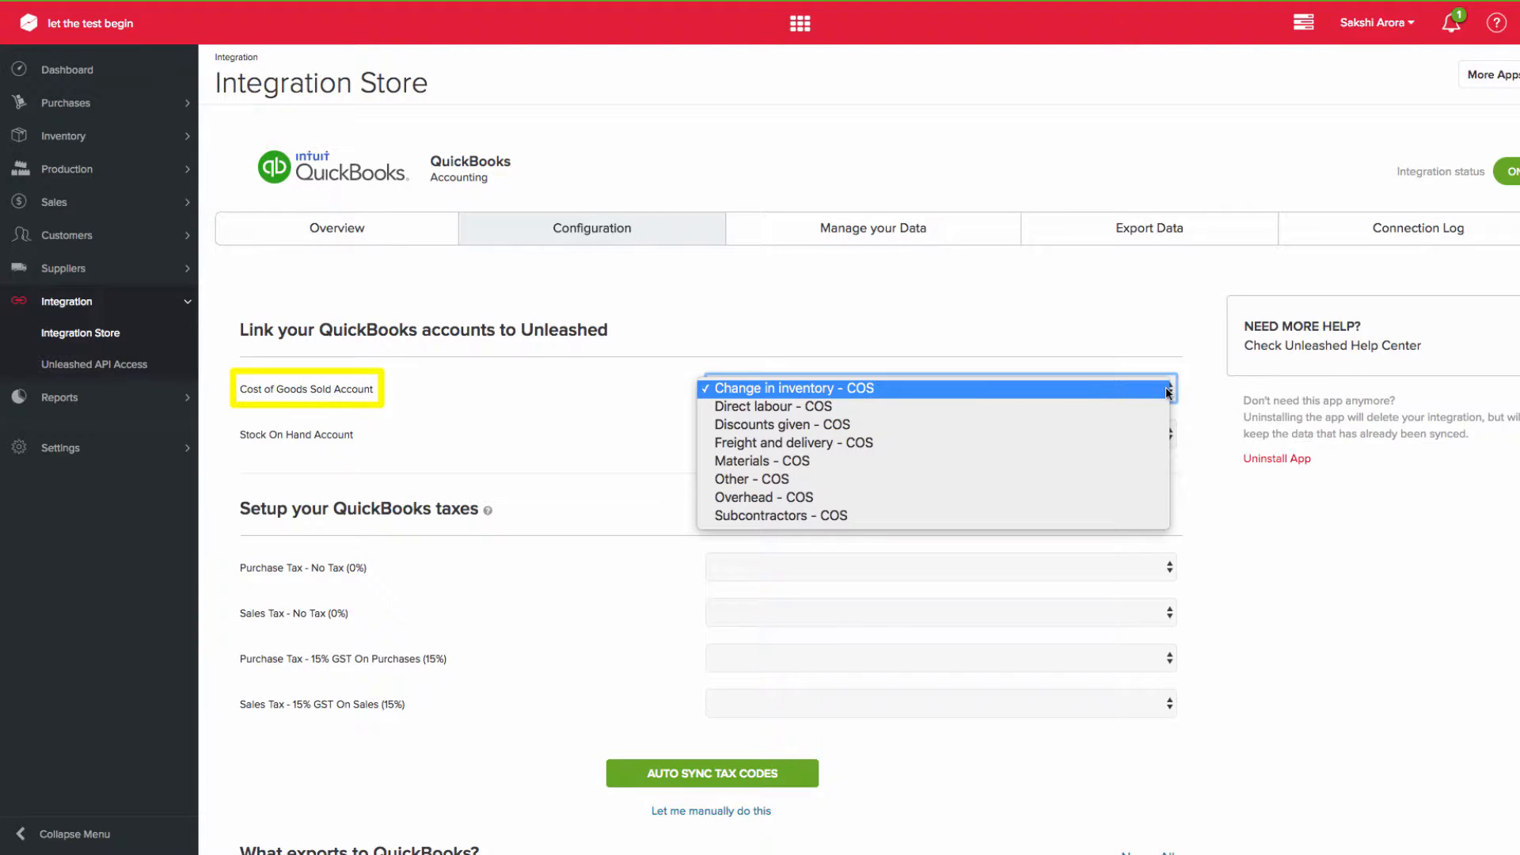
pyautogui.click(1086, 388)
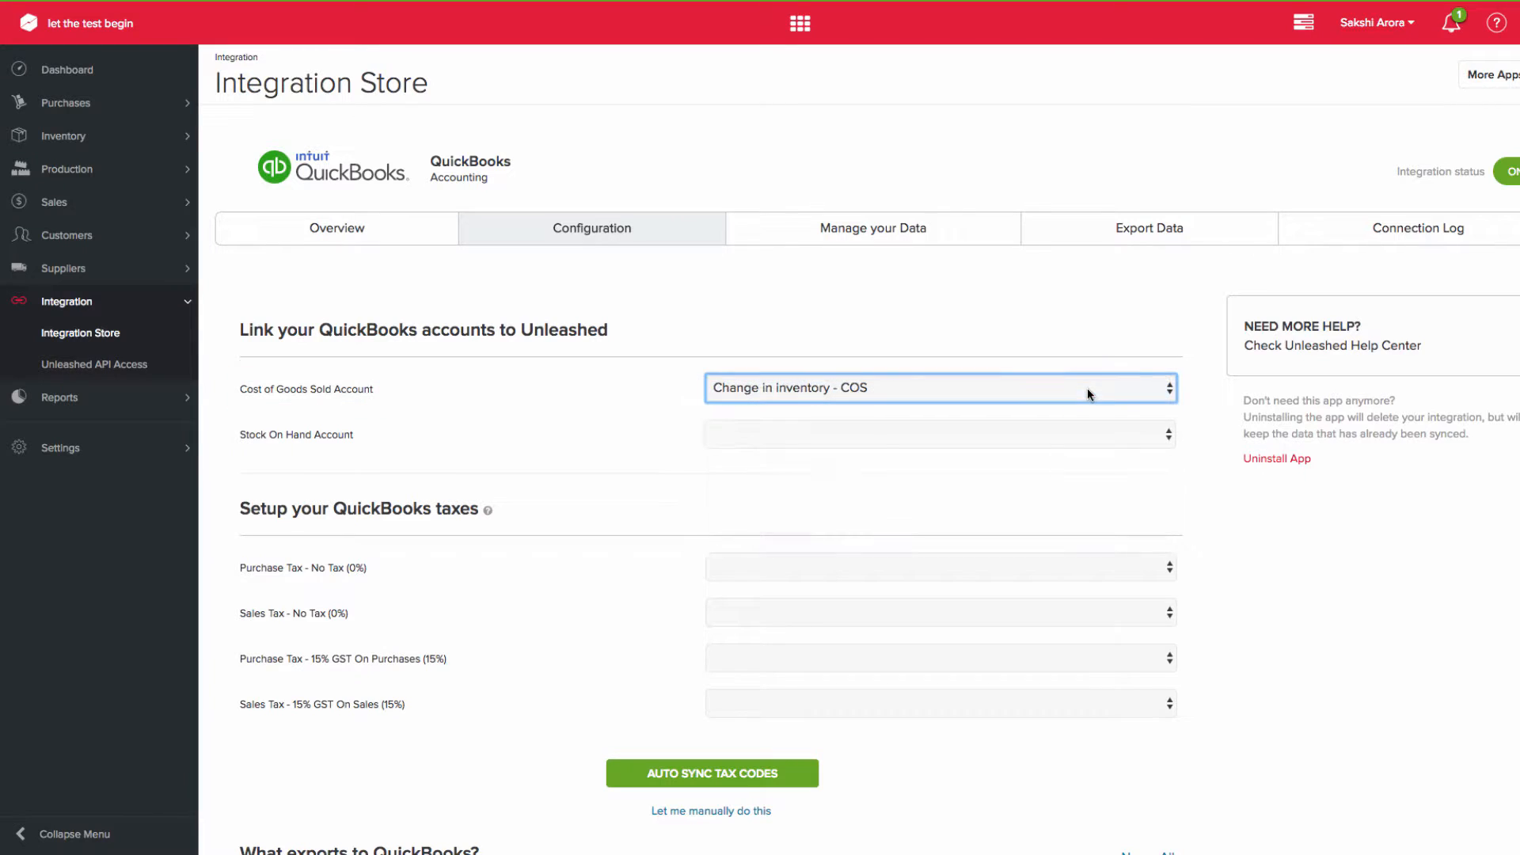
pyautogui.click(1170, 435)
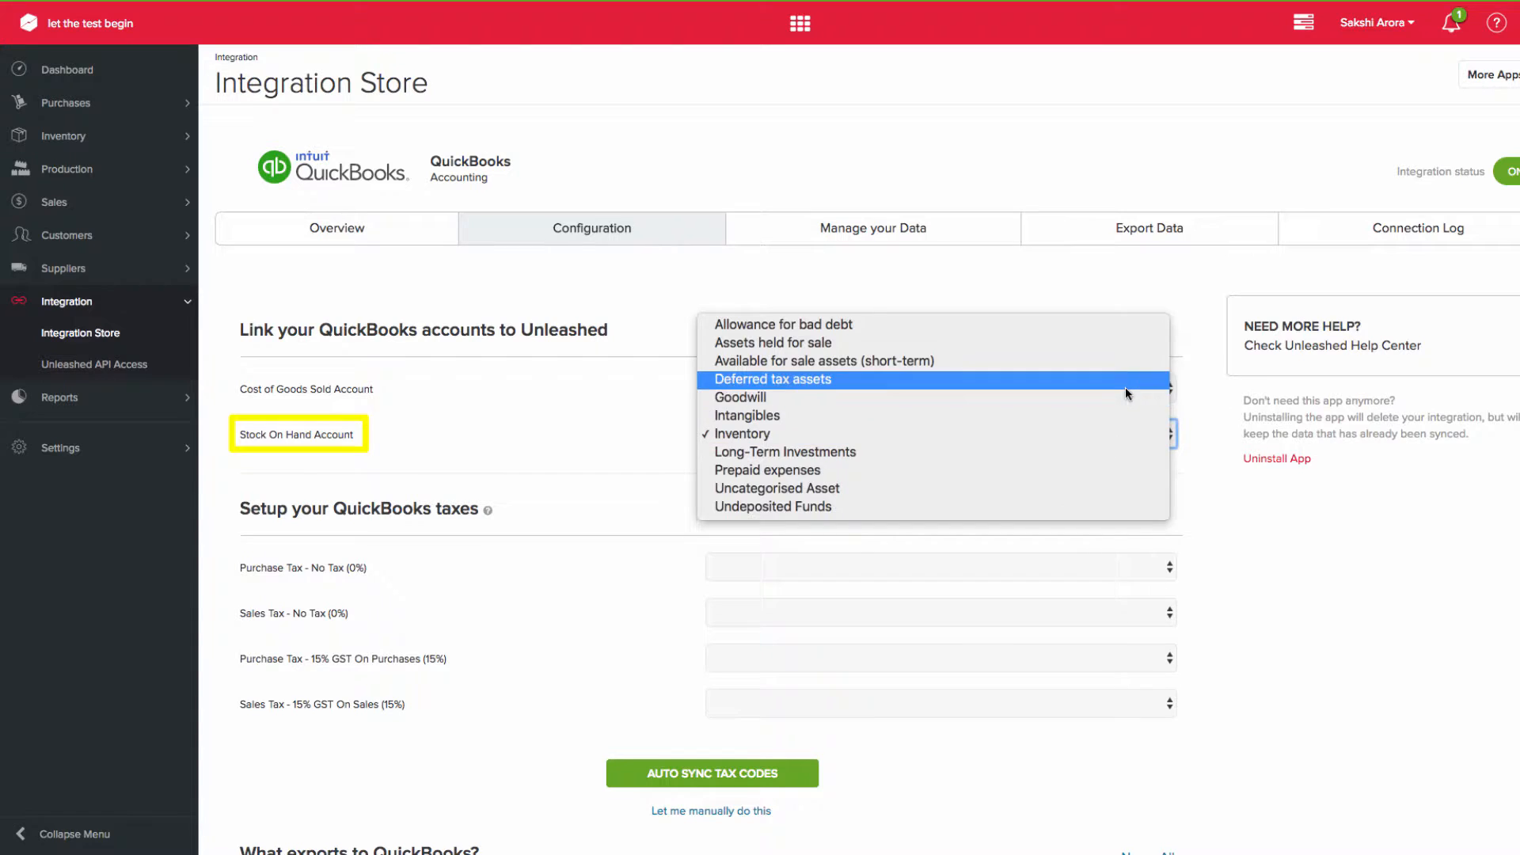
pyautogui.click(1127, 433)
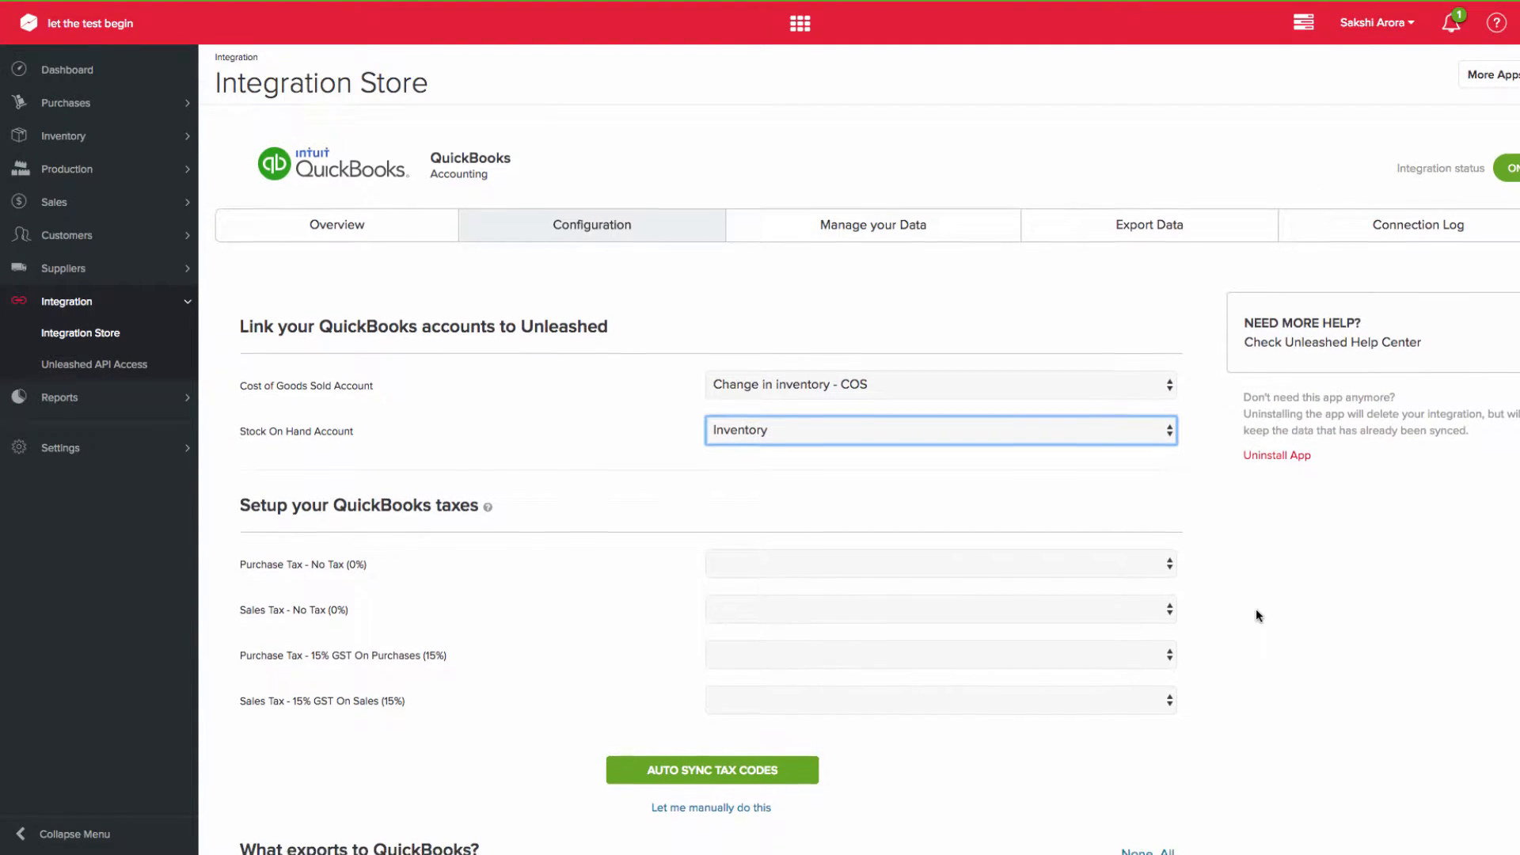
pyautogui.scroll(-1, 1256, 610)
pyautogui.scroll(-1, 1257, 611)
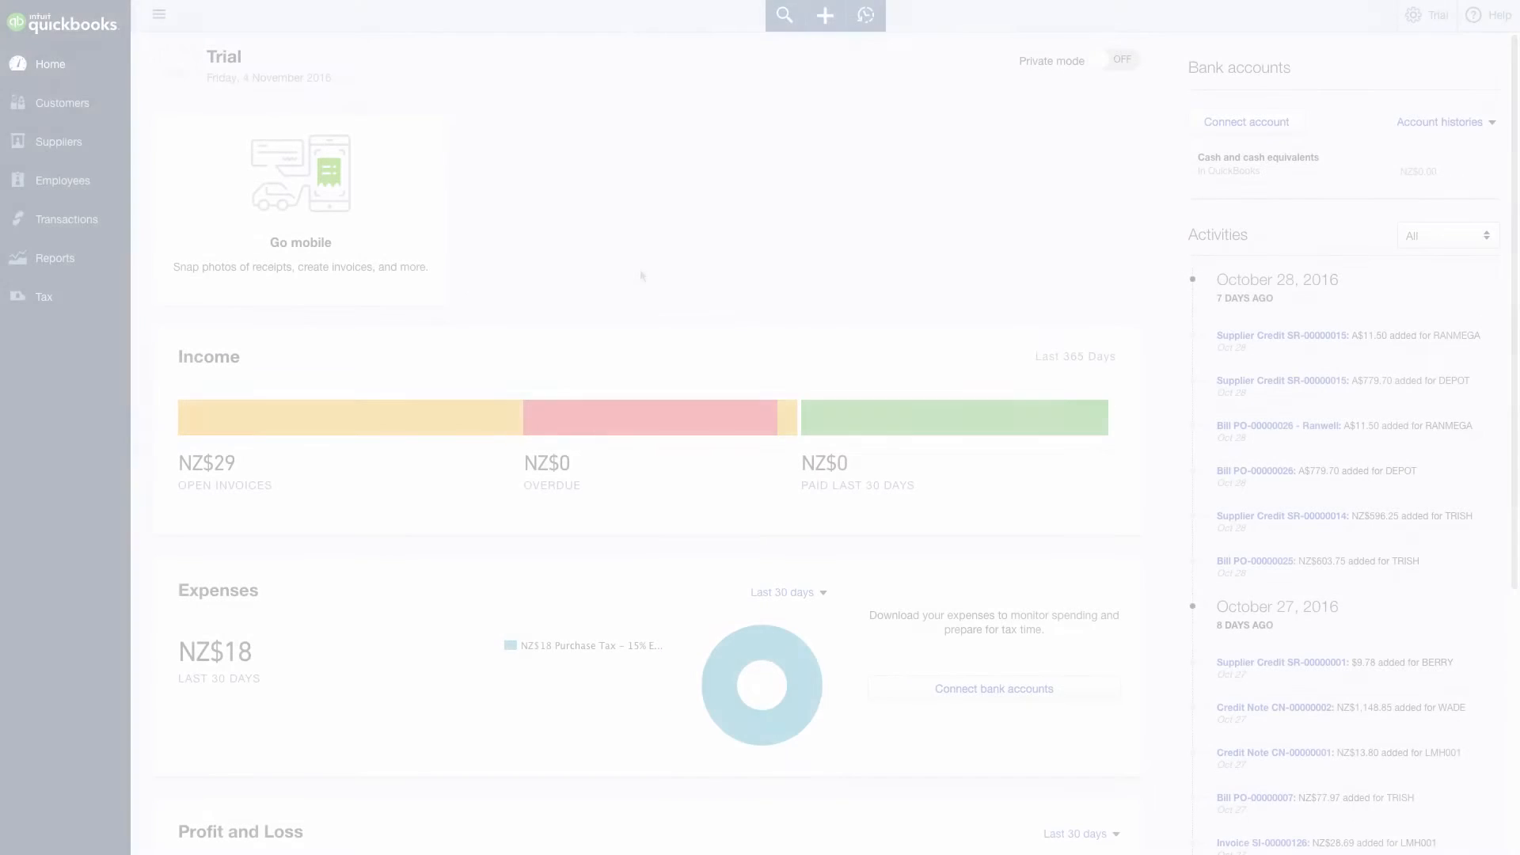
# Step: Start a new custom tax from the QuickBooks Tax Centre
pyautogui.click(92, 304)
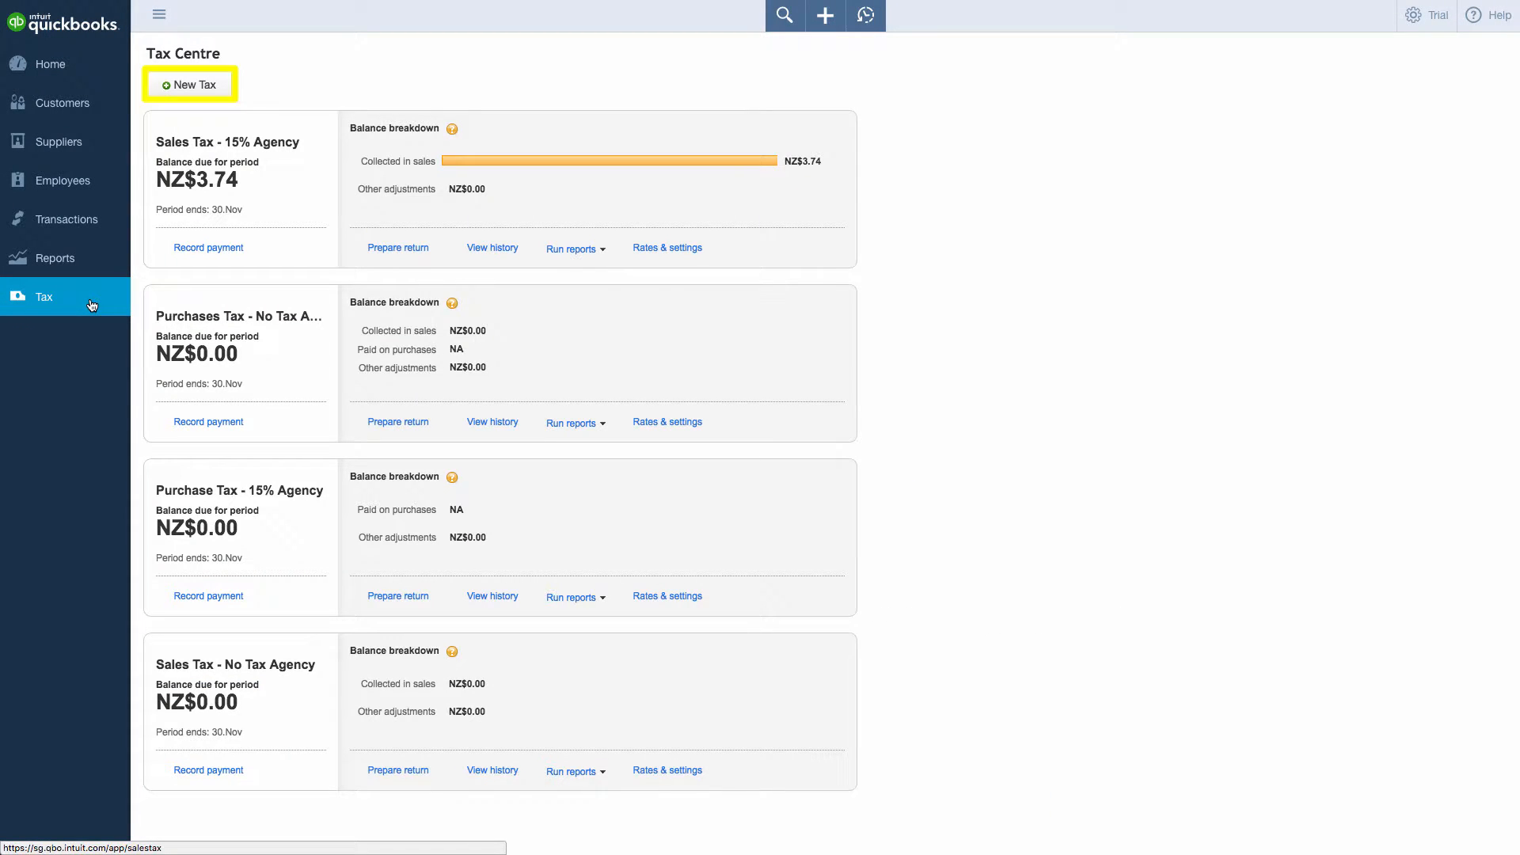
pyautogui.click(212, 89)
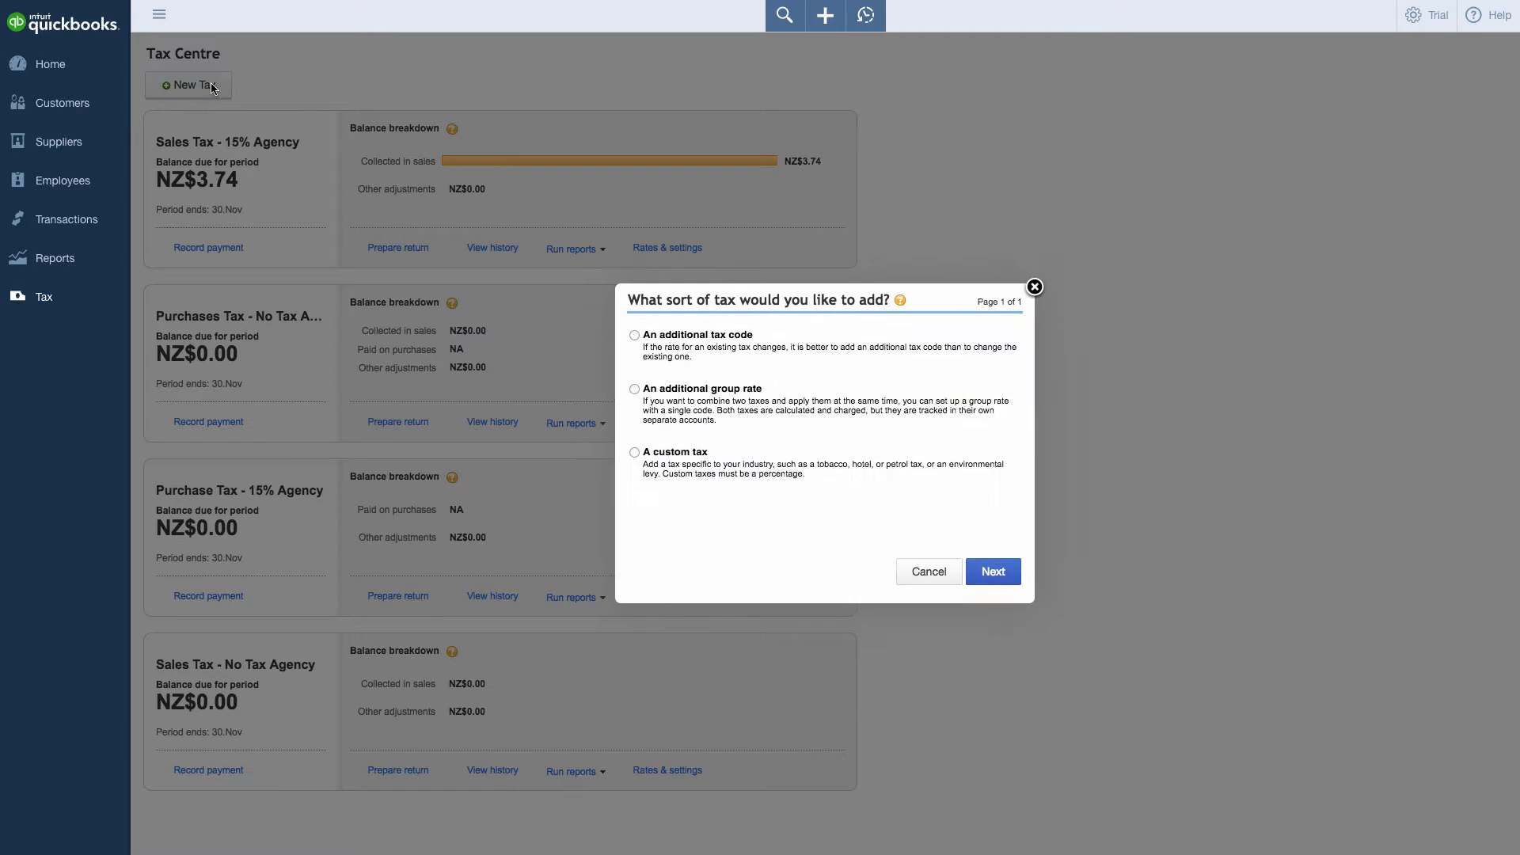
pyautogui.click(635, 453)
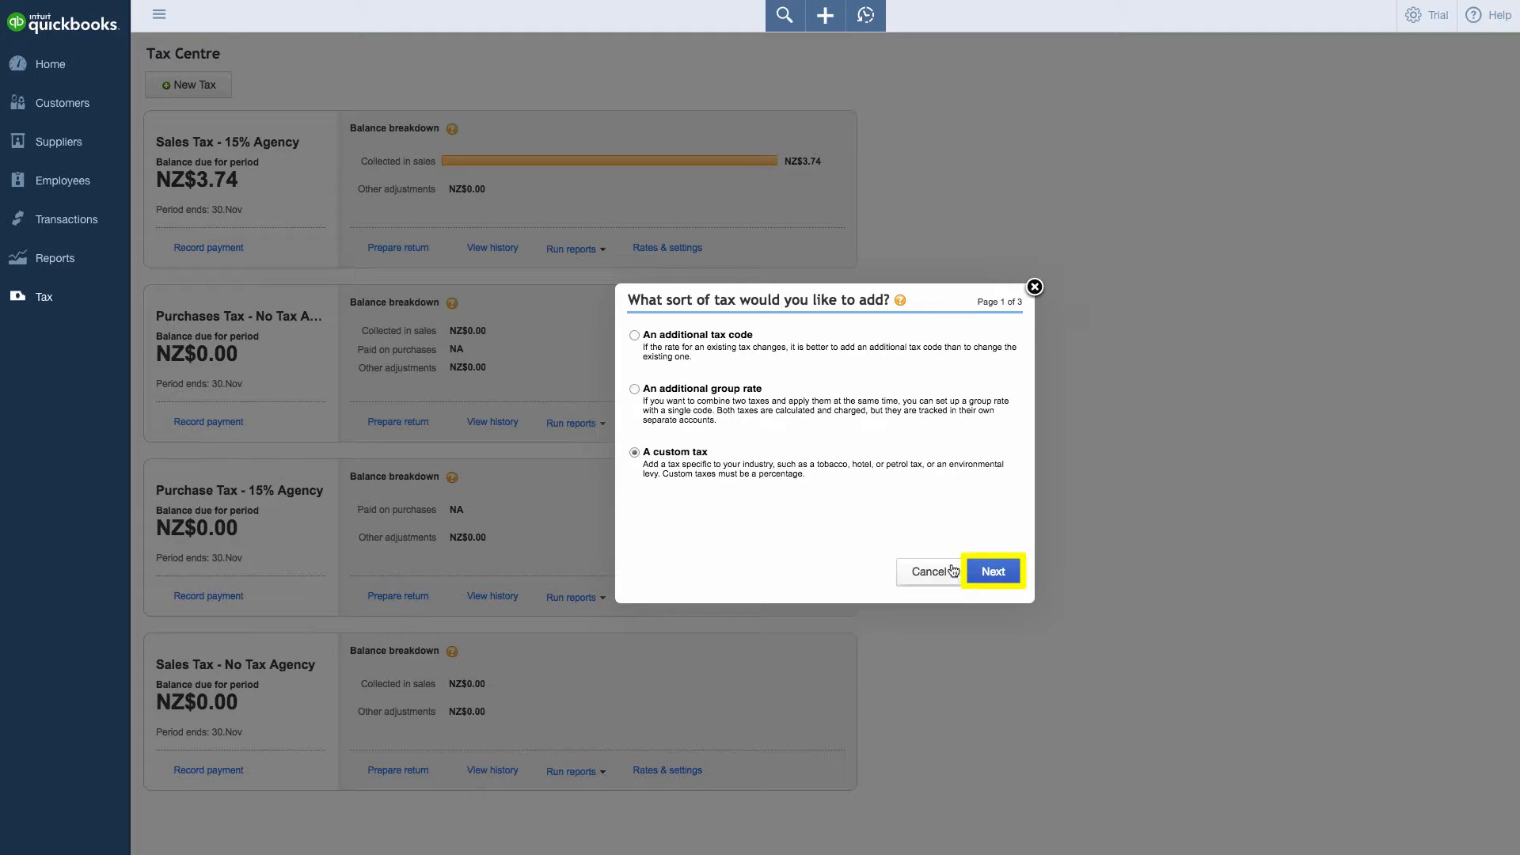
pyautogui.click(981, 574)
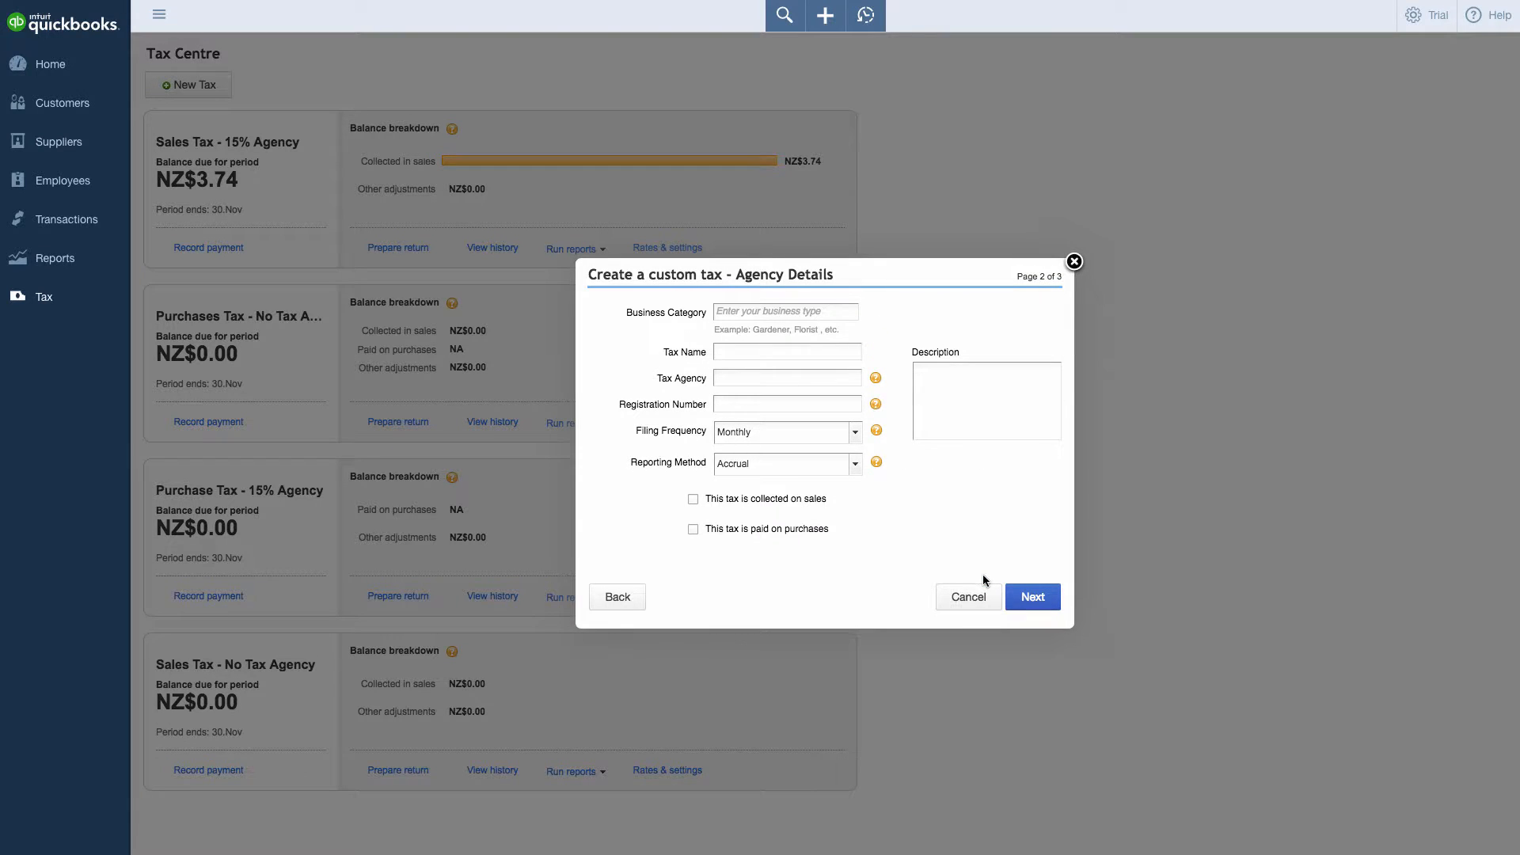
# Step: Name the tax 'Sales Tax - None', collected on sales, with a 0% rate
pyautogui.click(739, 350)
pyautogui.write('Sales Tax - None')
pyautogui.click(694, 500)
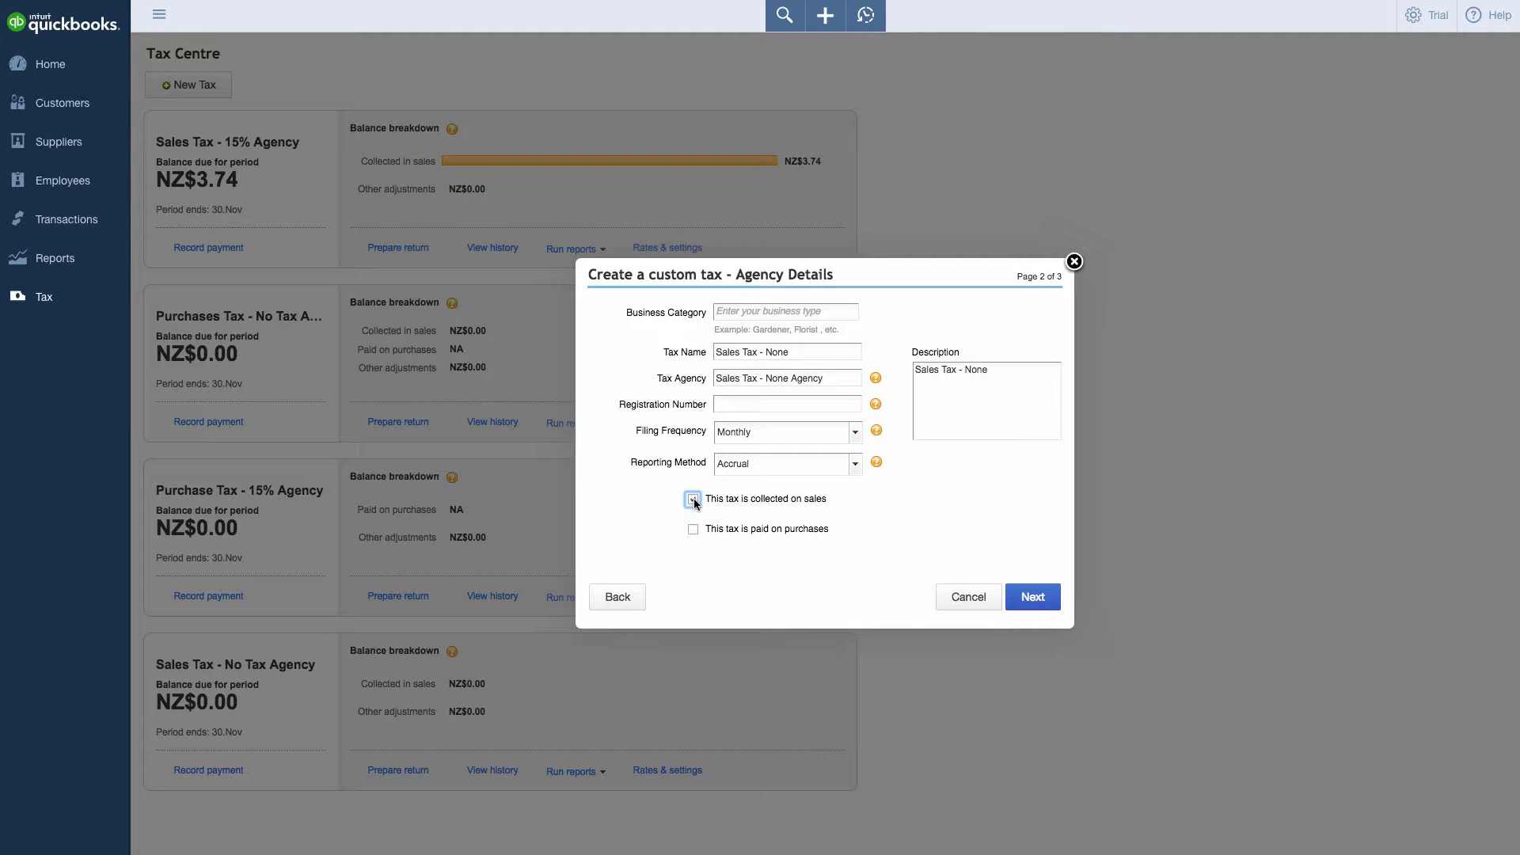
pyautogui.click(1034, 598)
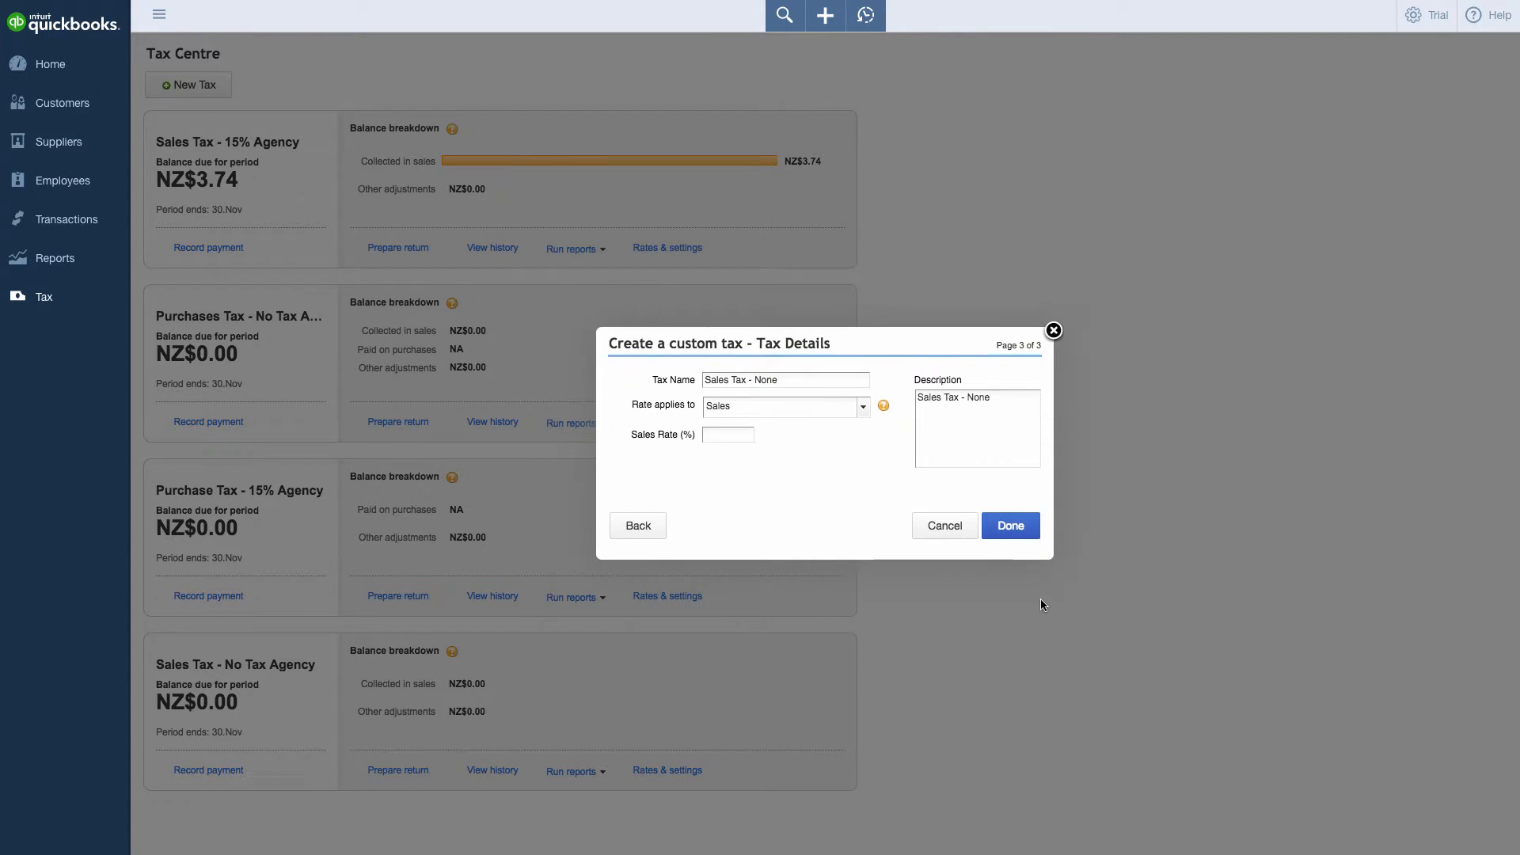
pyautogui.click(734, 432)
pyautogui.write('0')
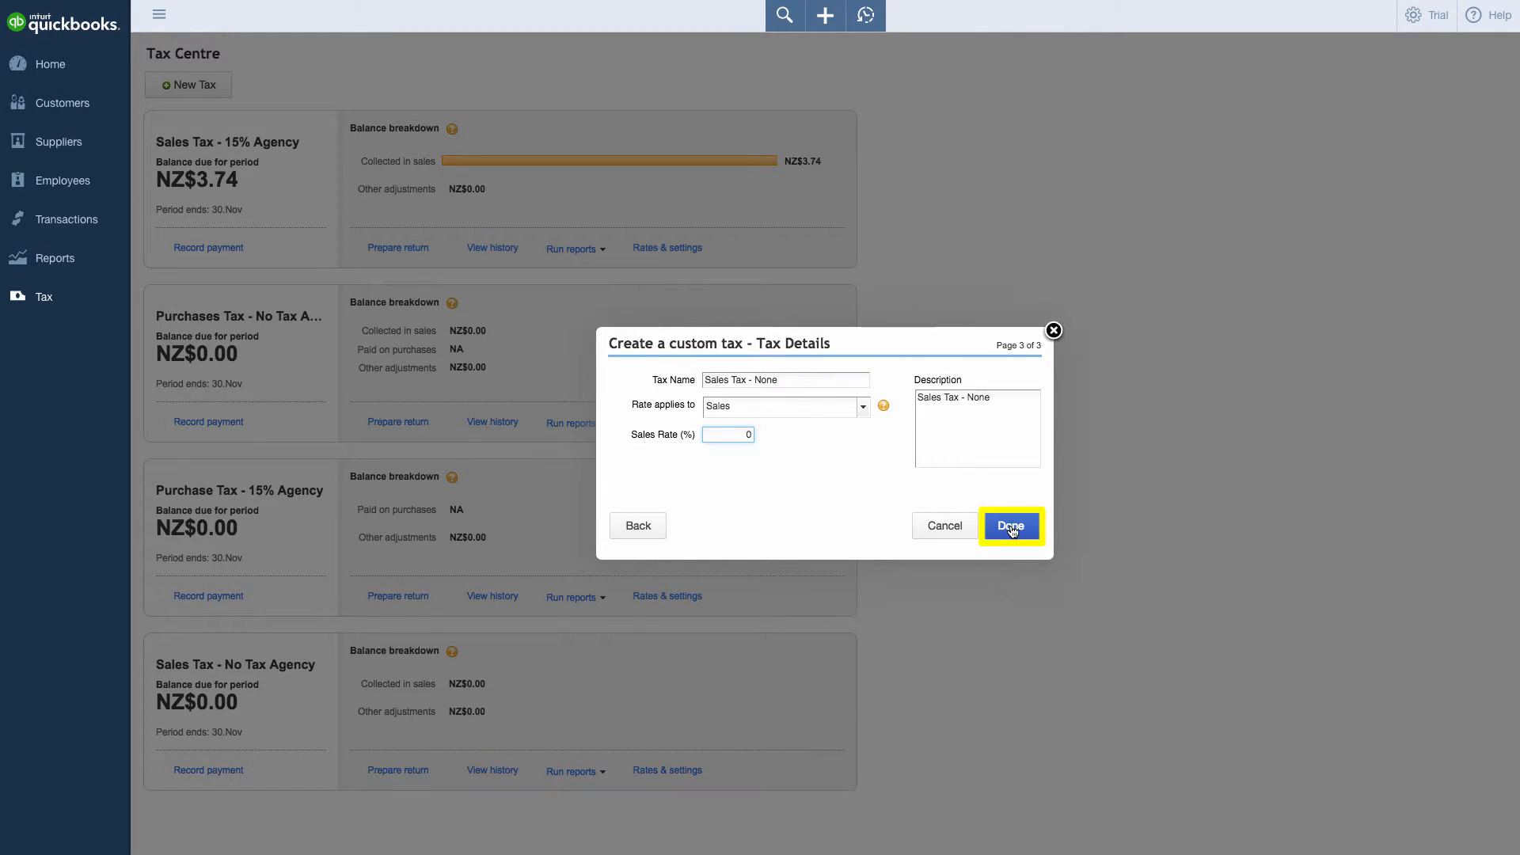
pyautogui.click(1010, 525)
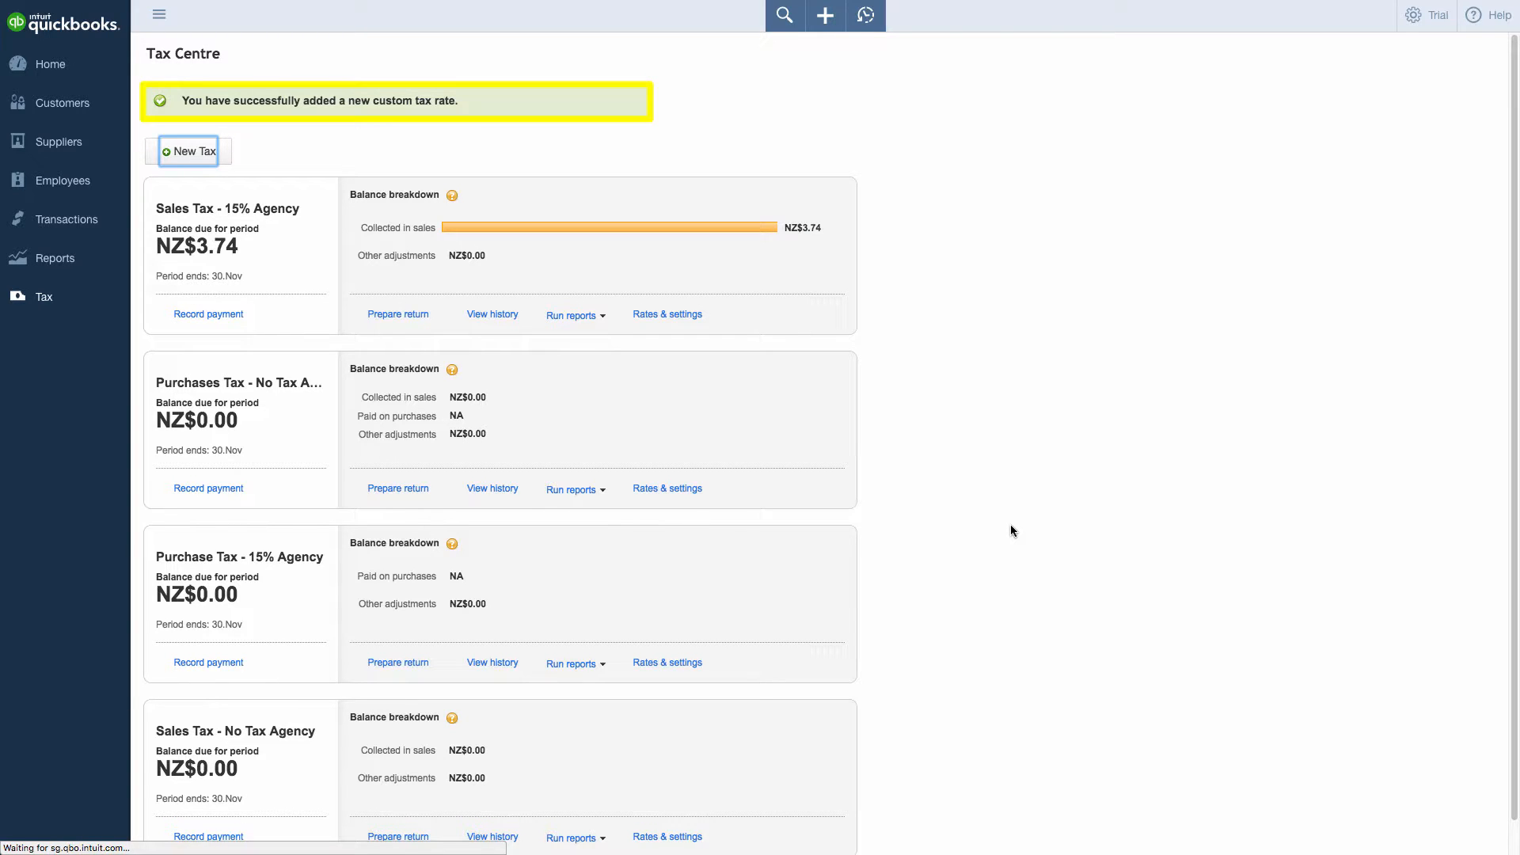
# Step: Map the taxes to Purchases/Sales Tax - No Tax and Purchase/Sales Tax - 15%
pyautogui.scroll(-5, 1011, 531)
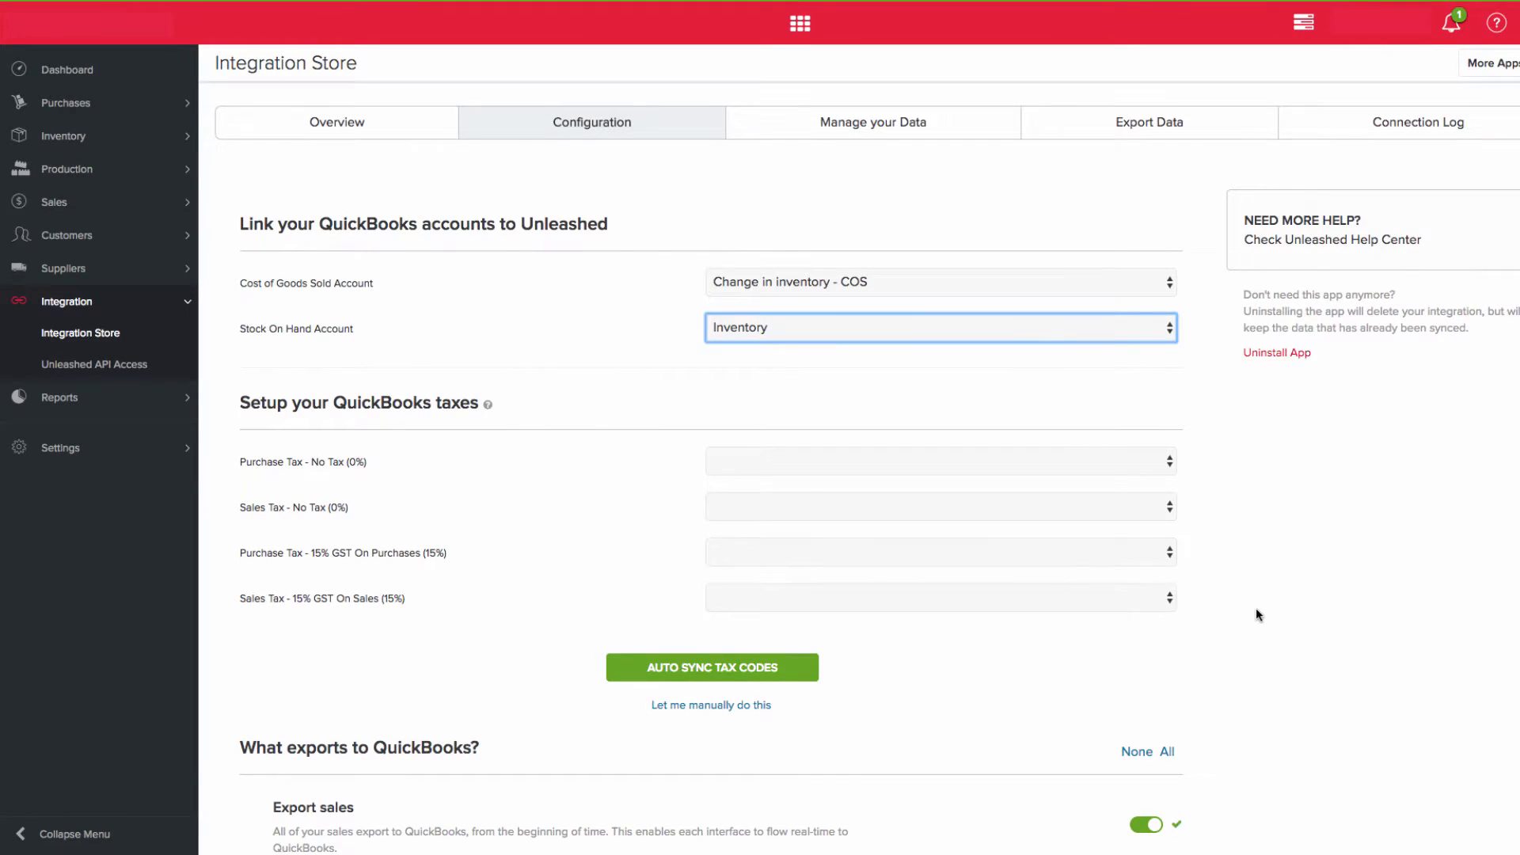
pyautogui.scroll(-1, 1257, 615)
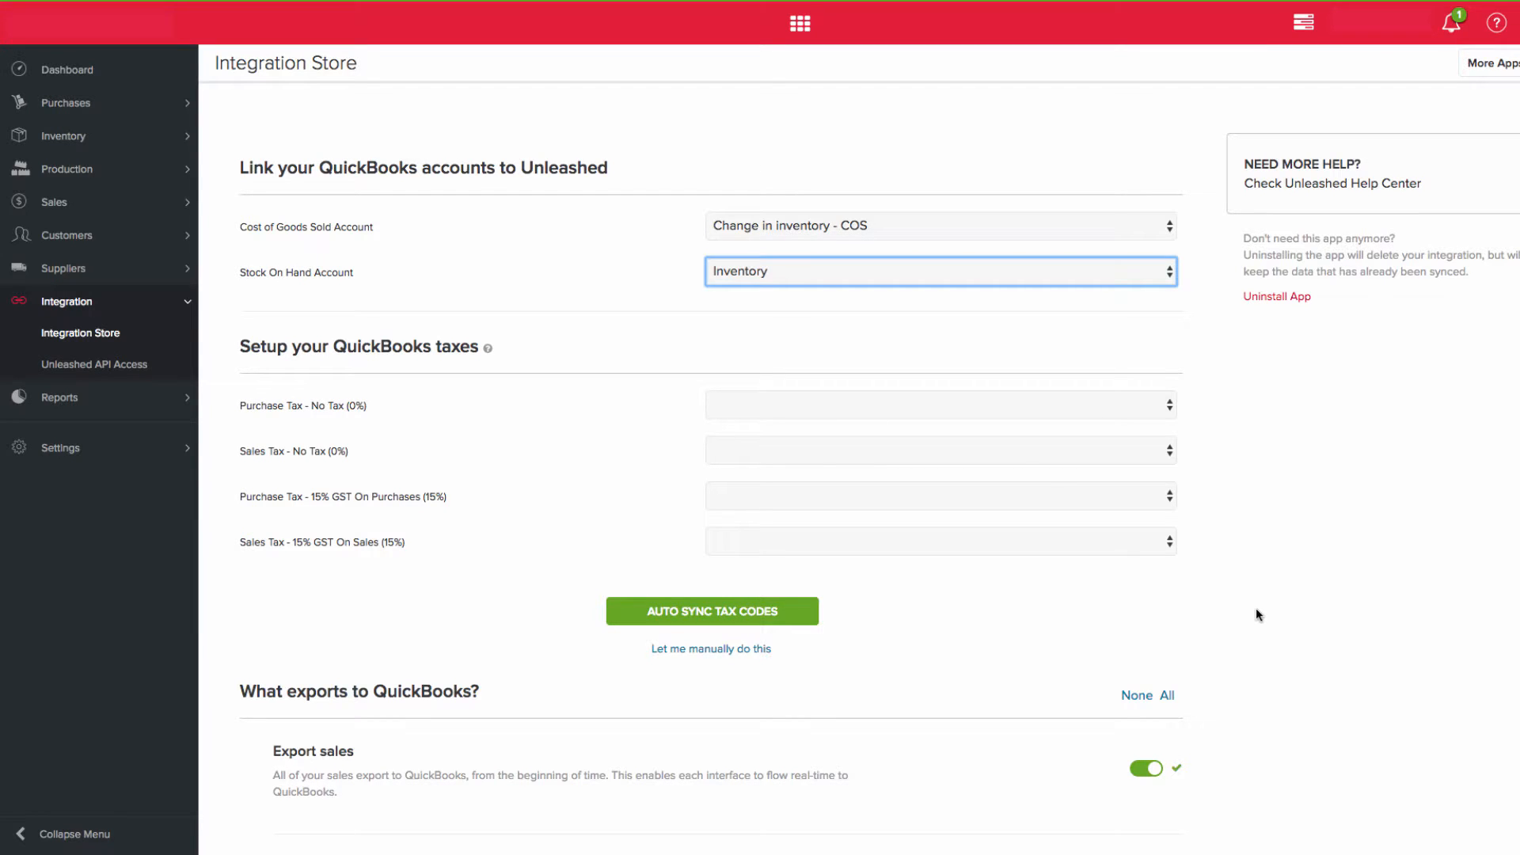
pyautogui.click(1169, 406)
pyautogui.click(1148, 420)
pyautogui.click(1172, 450)
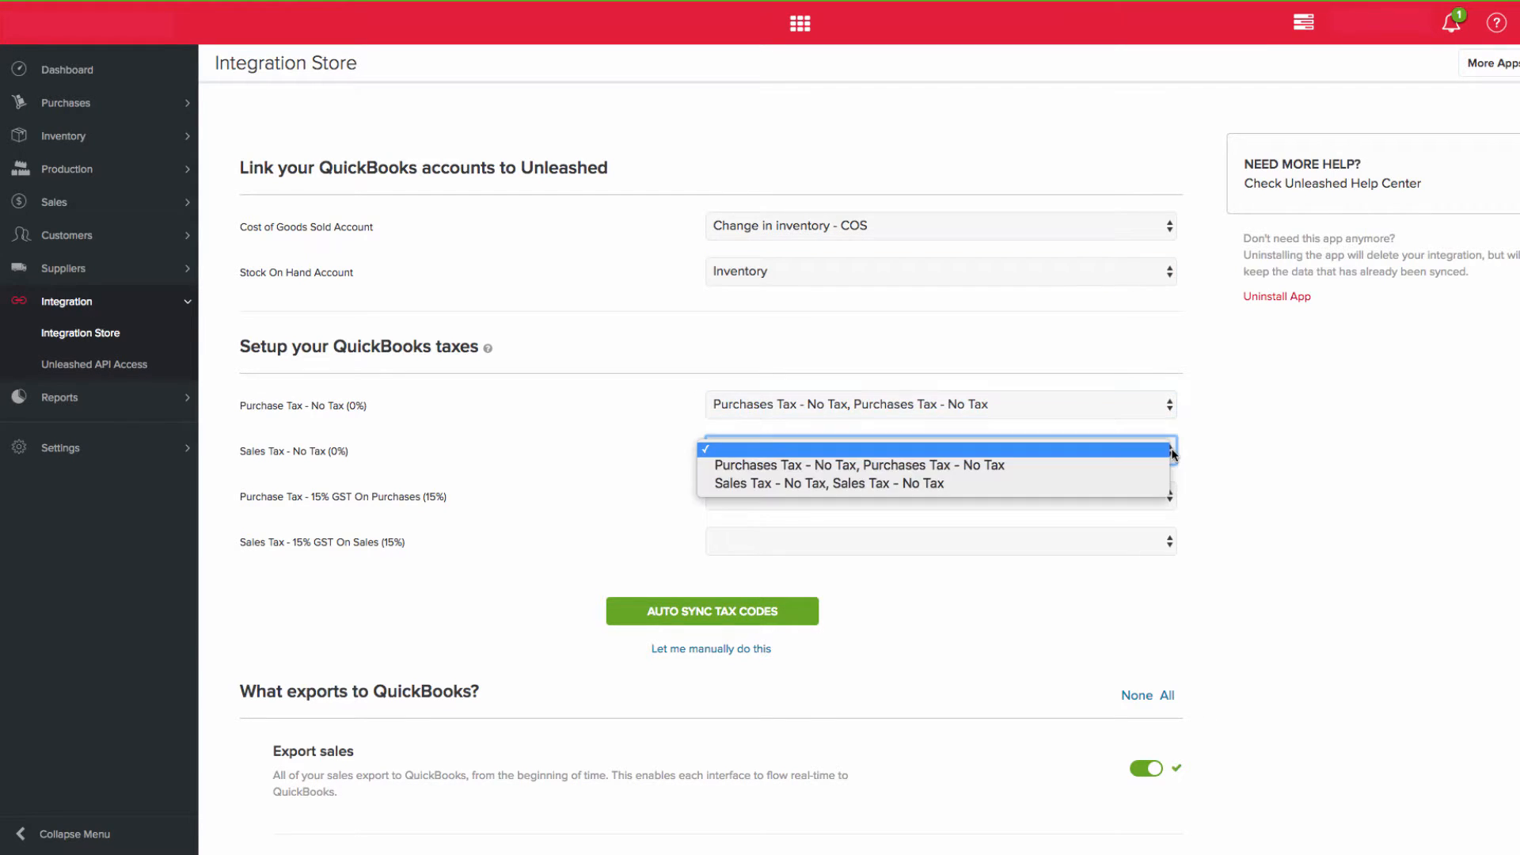
pyautogui.click(1148, 479)
pyautogui.click(1167, 496)
pyautogui.click(1142, 513)
pyautogui.click(1172, 542)
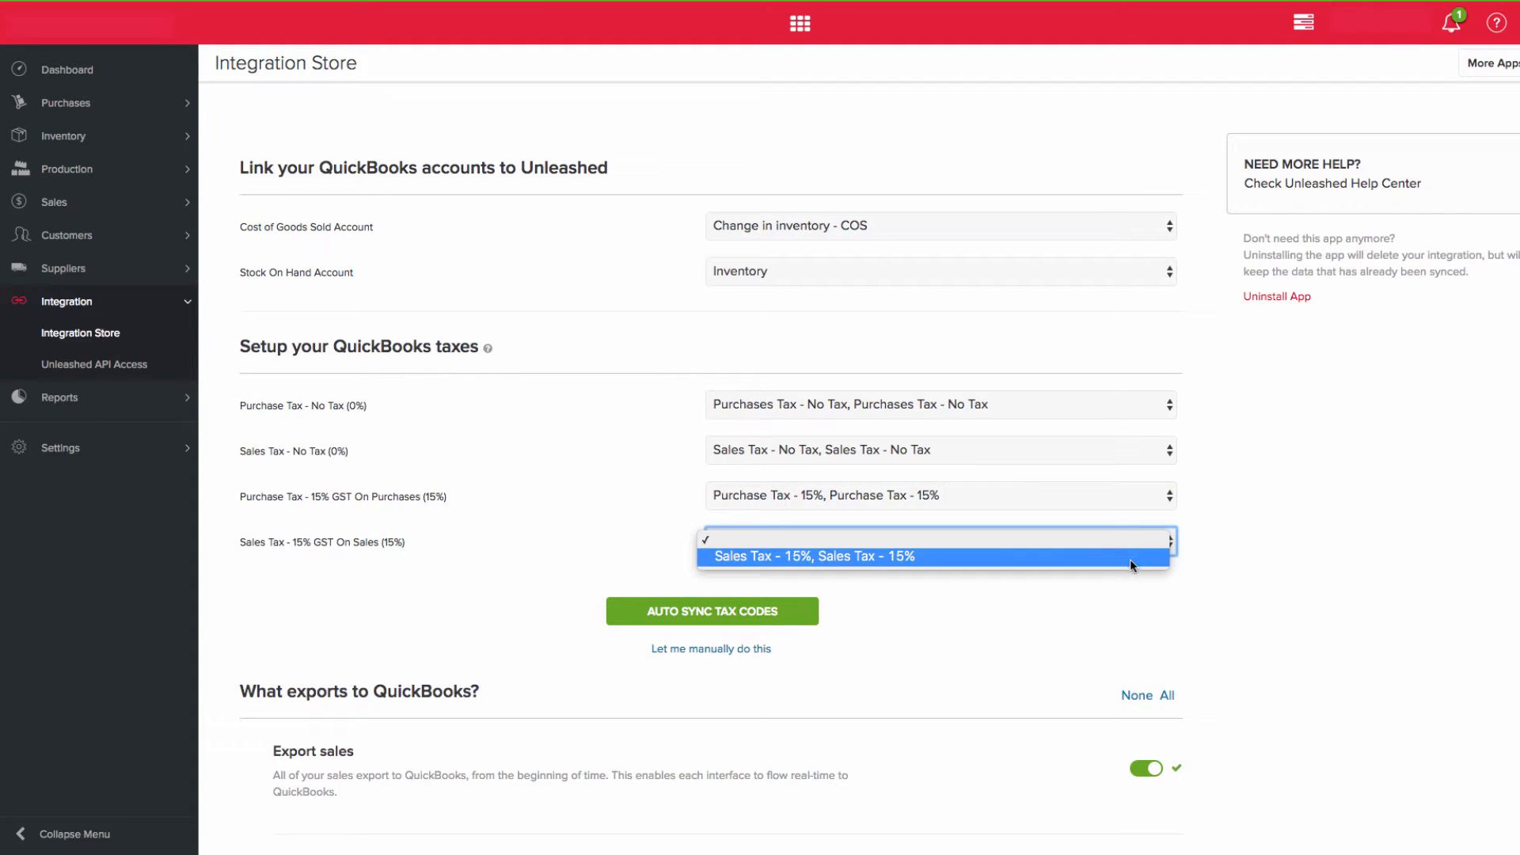
pyautogui.click(1129, 559)
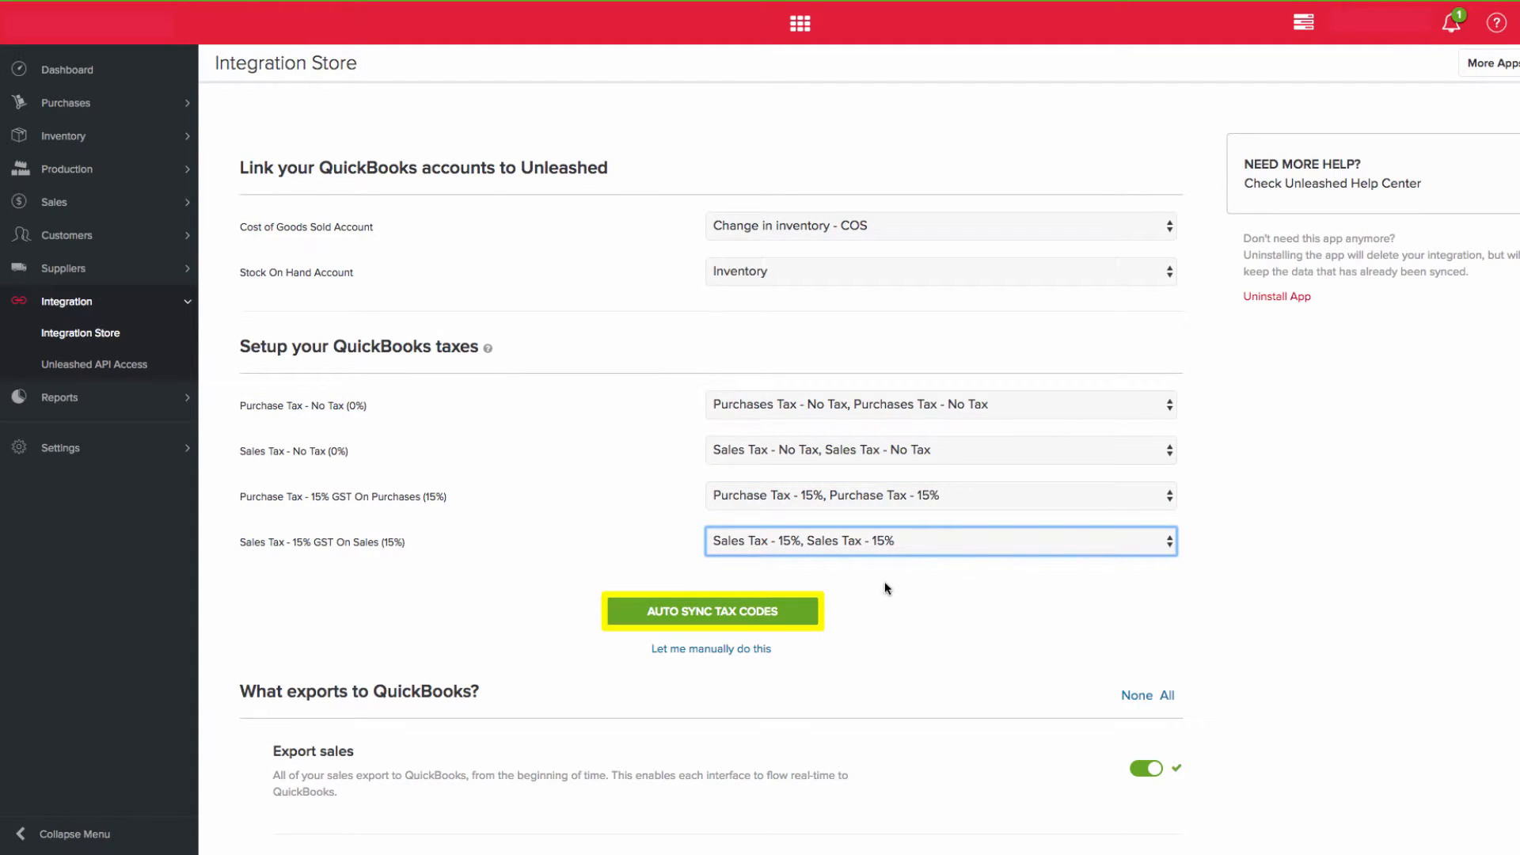
# Step: Auto-sync the tax codes, then check every What exports to QuickBooks? toggle is on
pyautogui.click(782, 618)
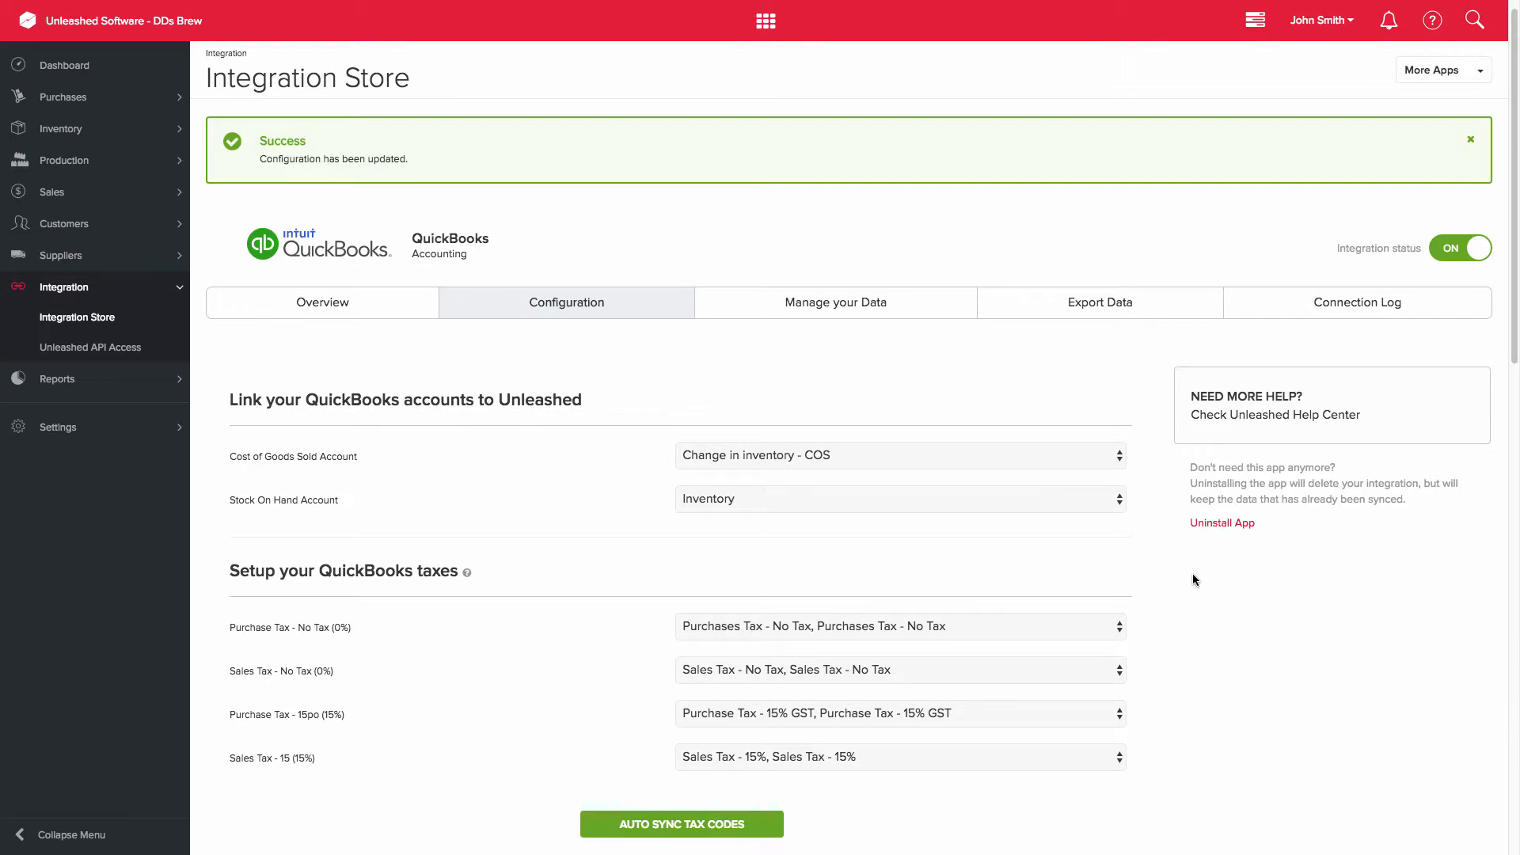
pyautogui.scroll(-1, 1192, 573)
pyautogui.scroll(-5, 1194, 575)
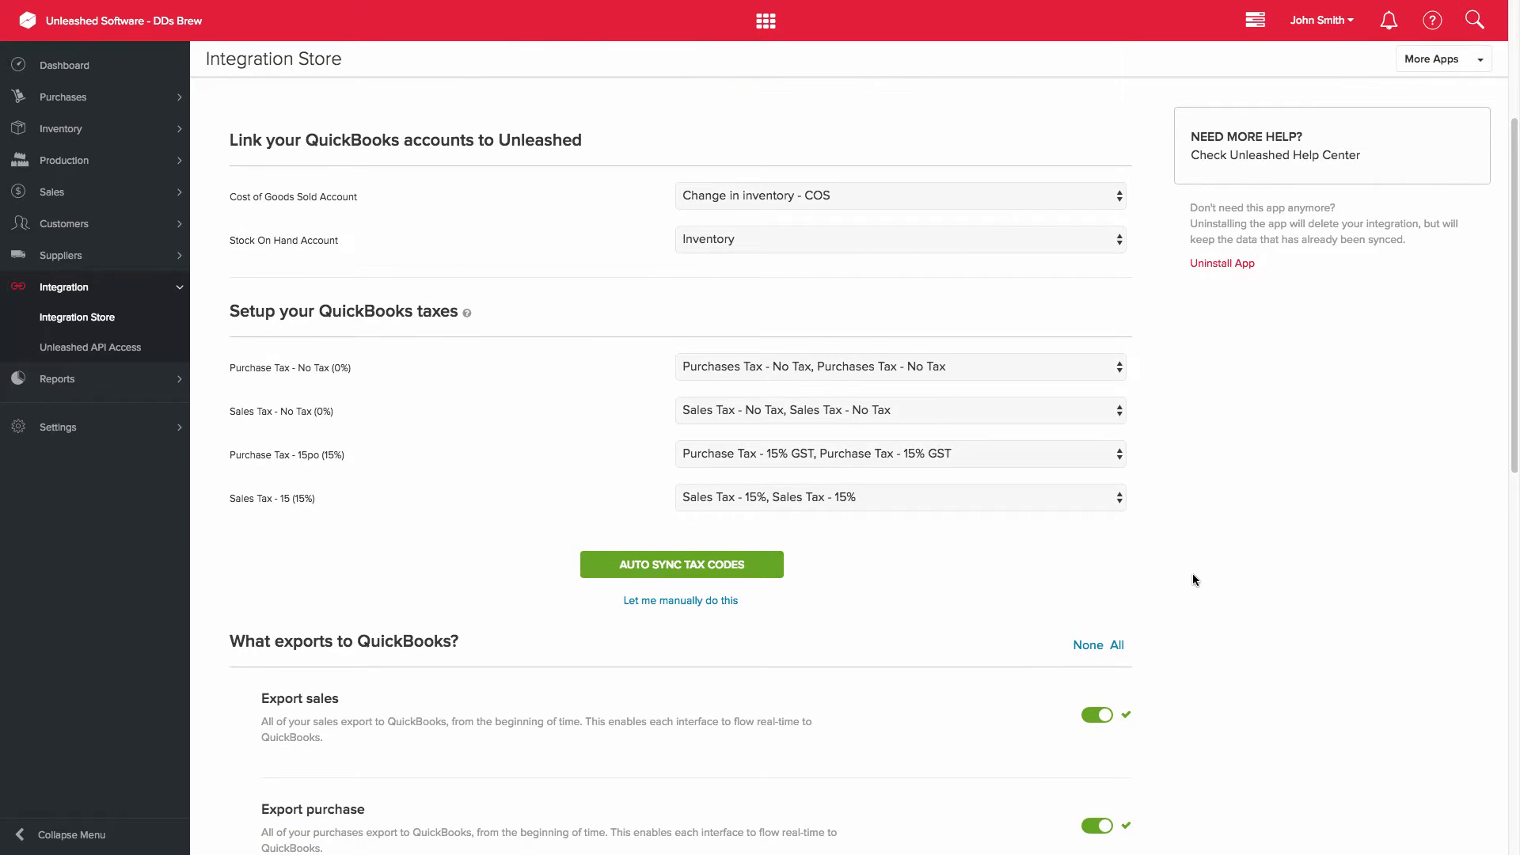
pyautogui.scroll(-4, 1194, 578)
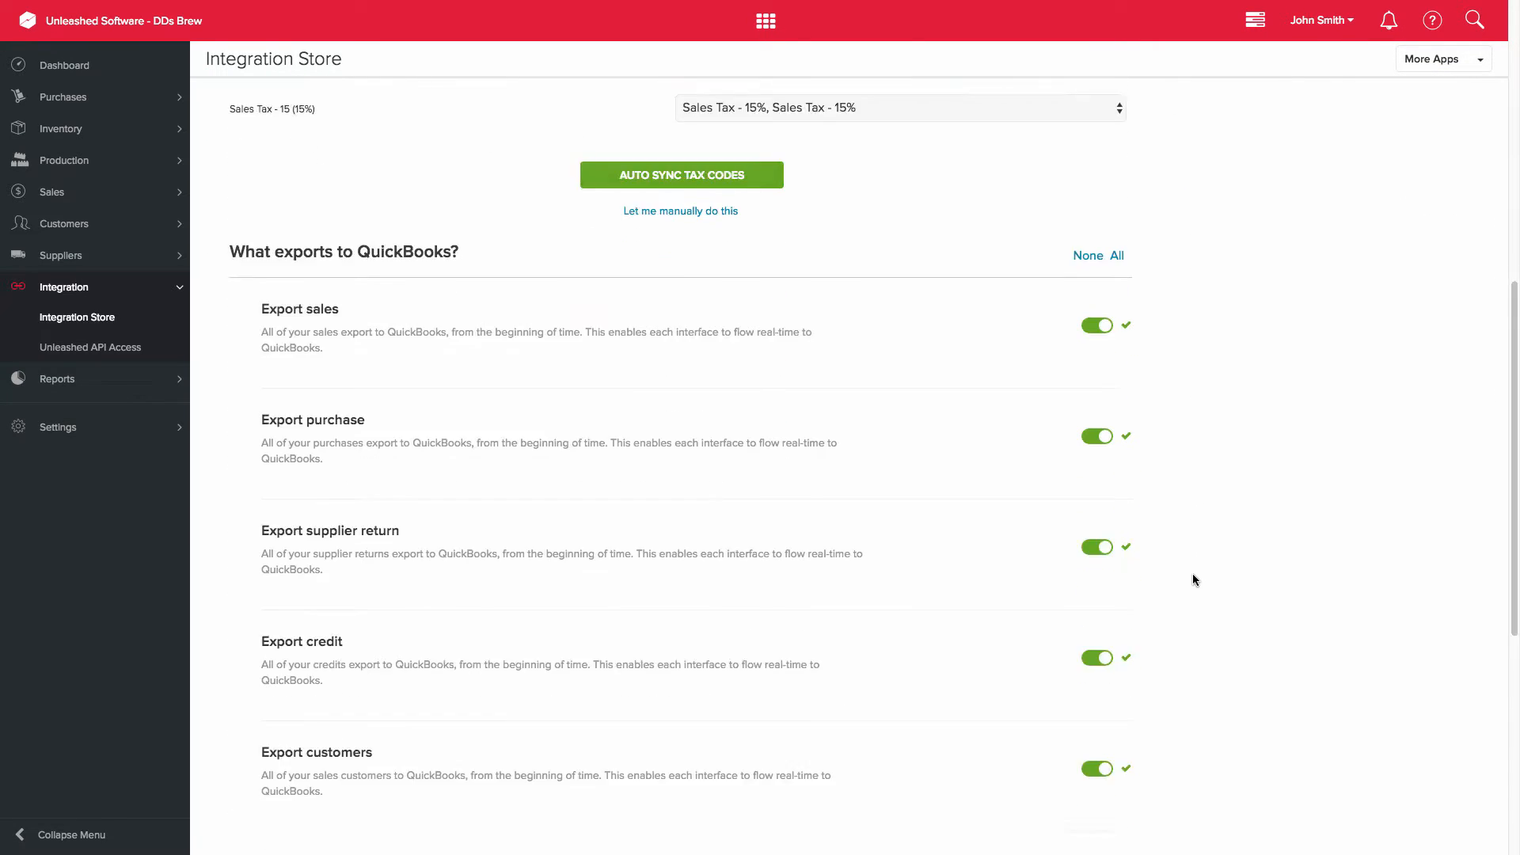
pyautogui.scroll(-1, 1192, 579)
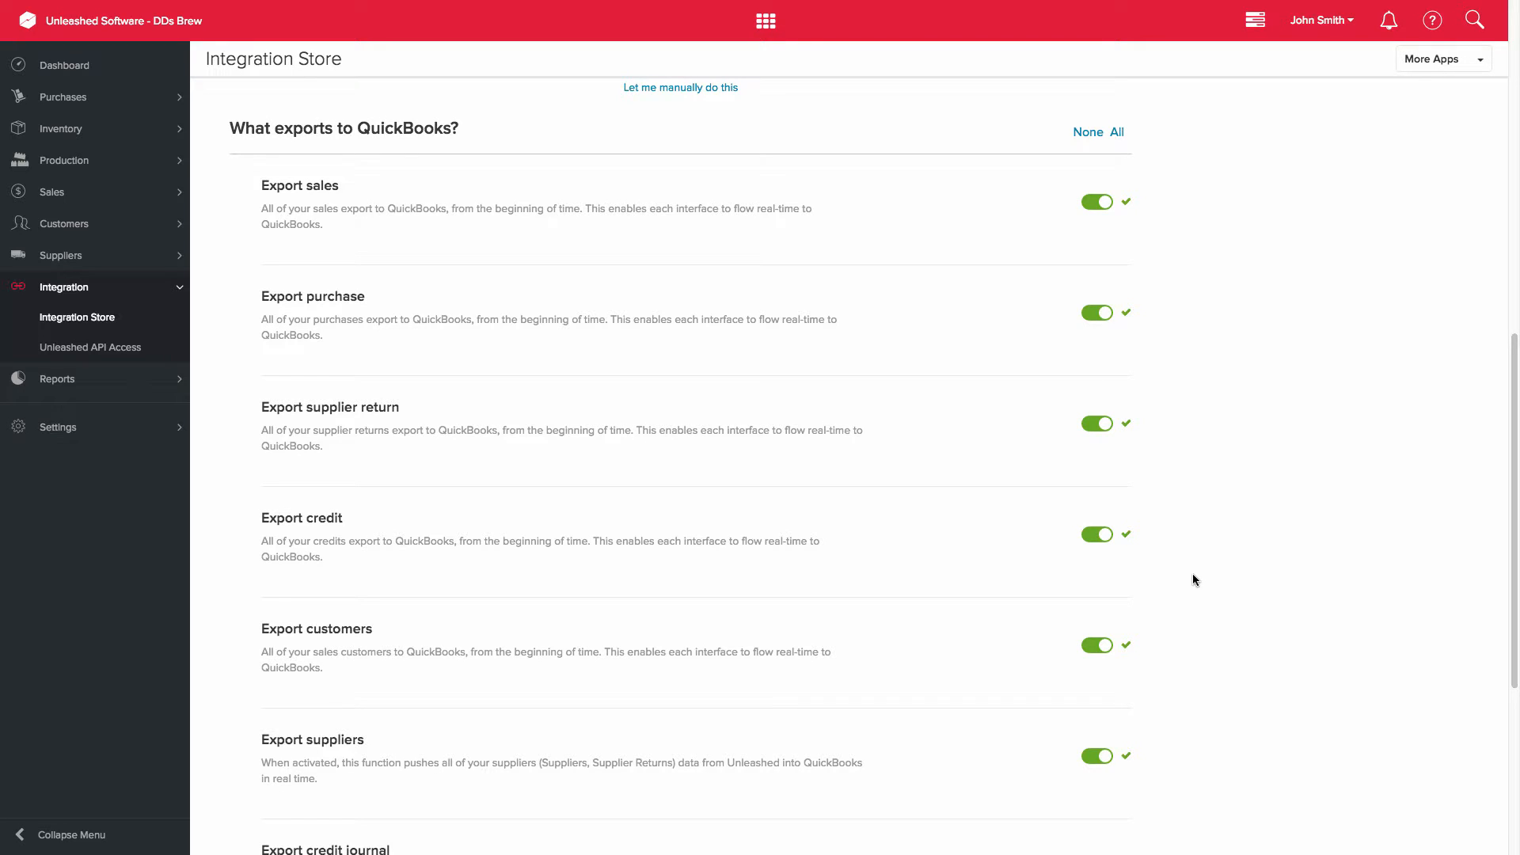
pyautogui.scroll(-1, 1194, 579)
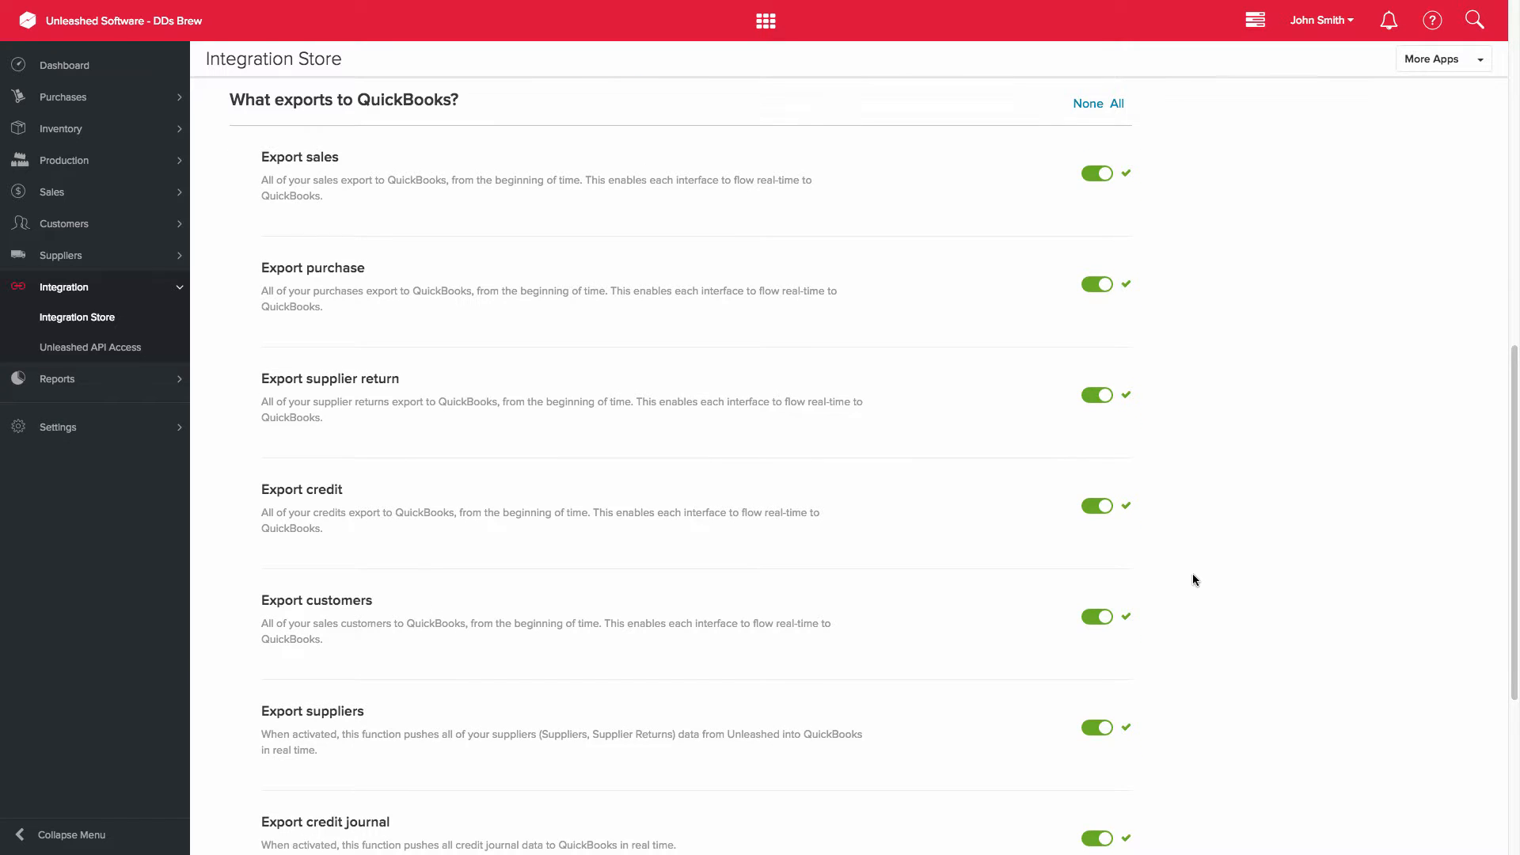
pyautogui.scroll(-3, 1194, 580)
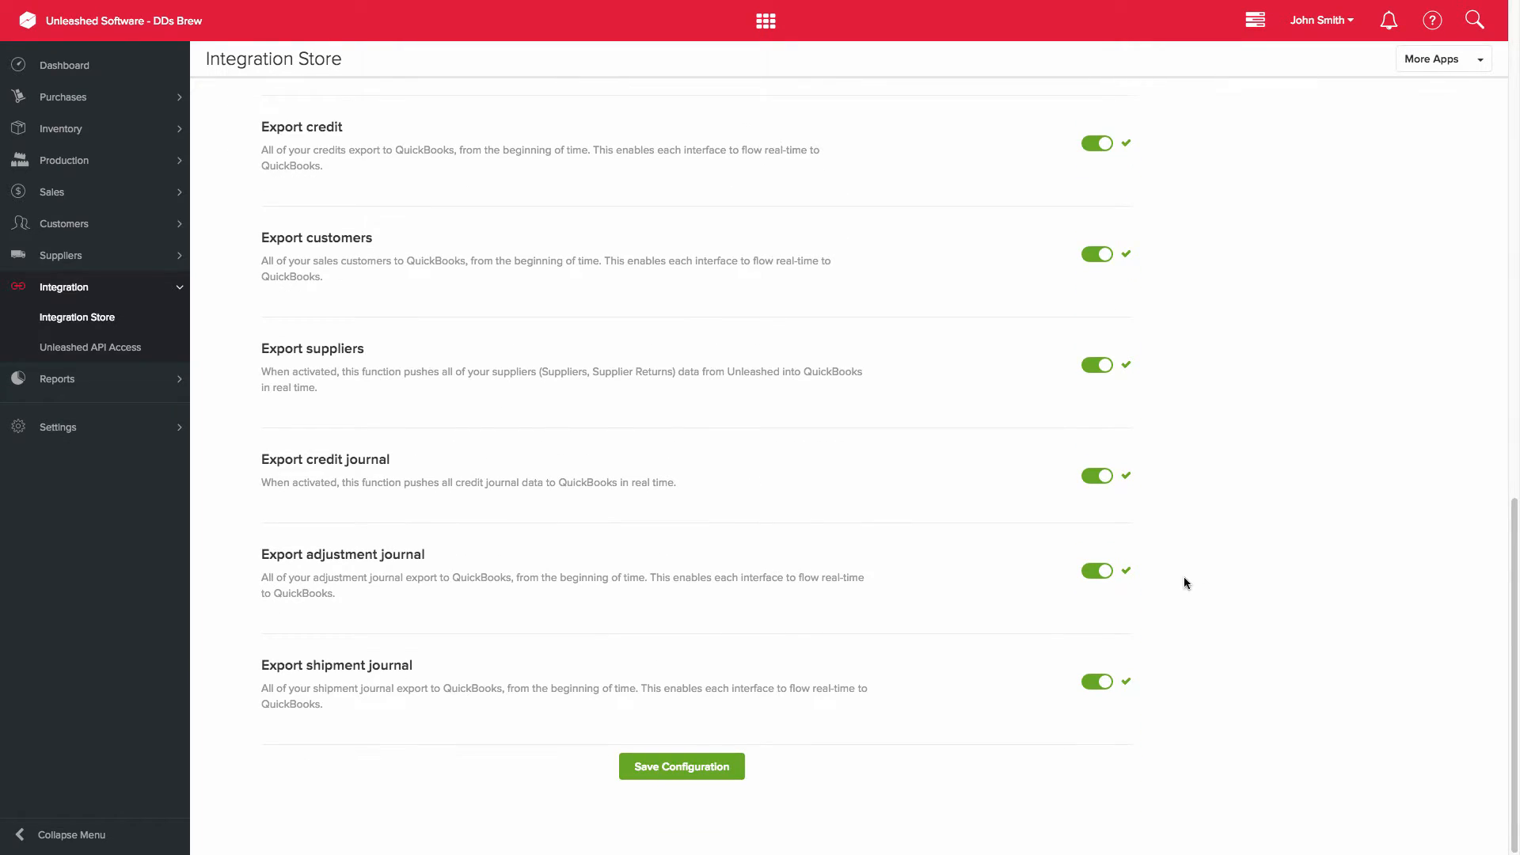
# Step: Save the configuration and view the Manage your Data import options
pyautogui.click(715, 766)
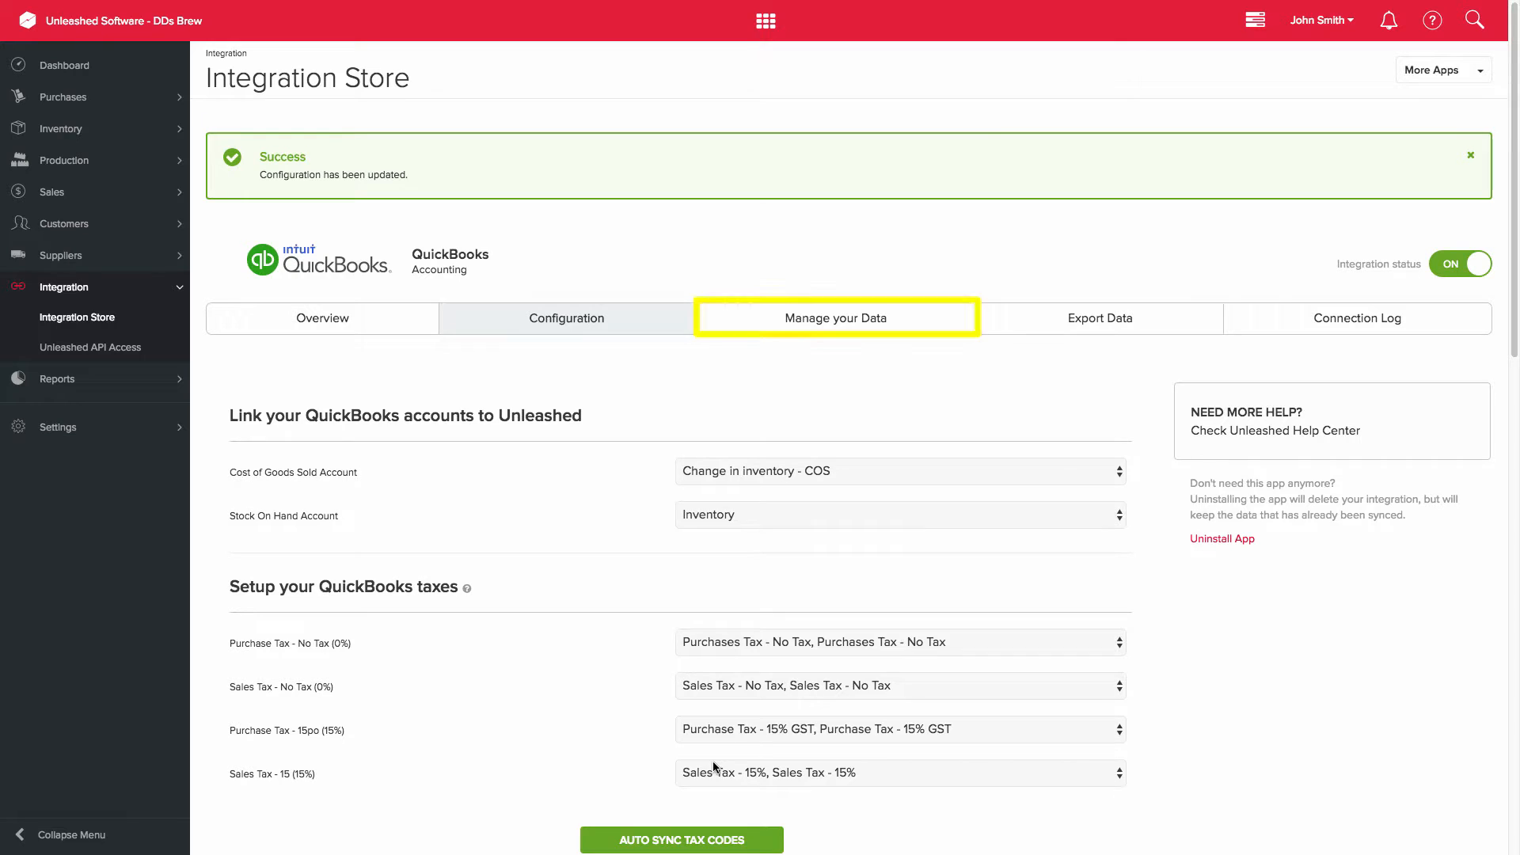
pyautogui.click(871, 324)
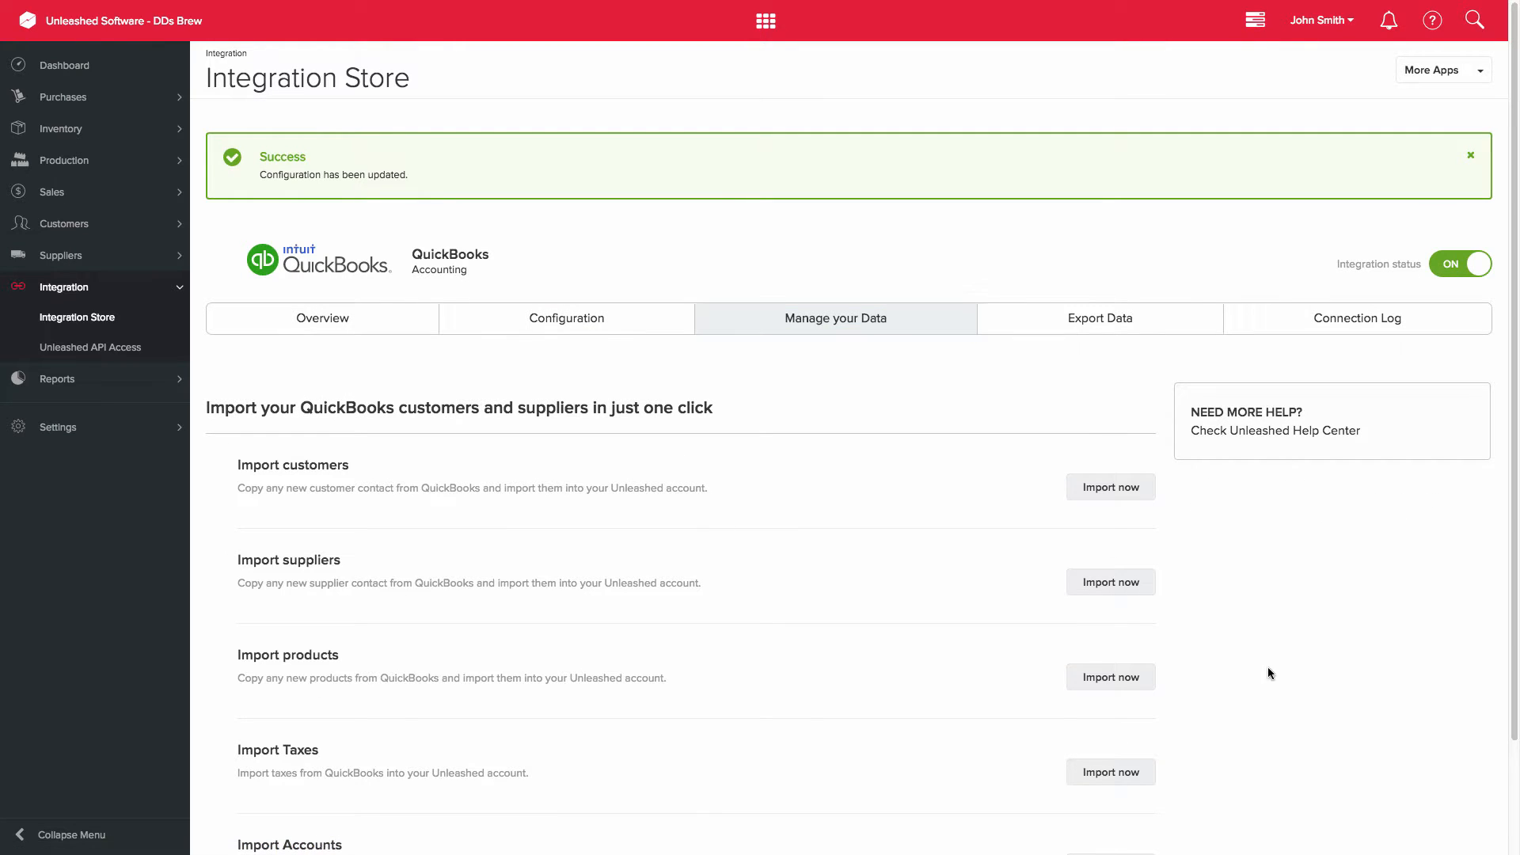
pyautogui.scroll(-3, 1270, 674)
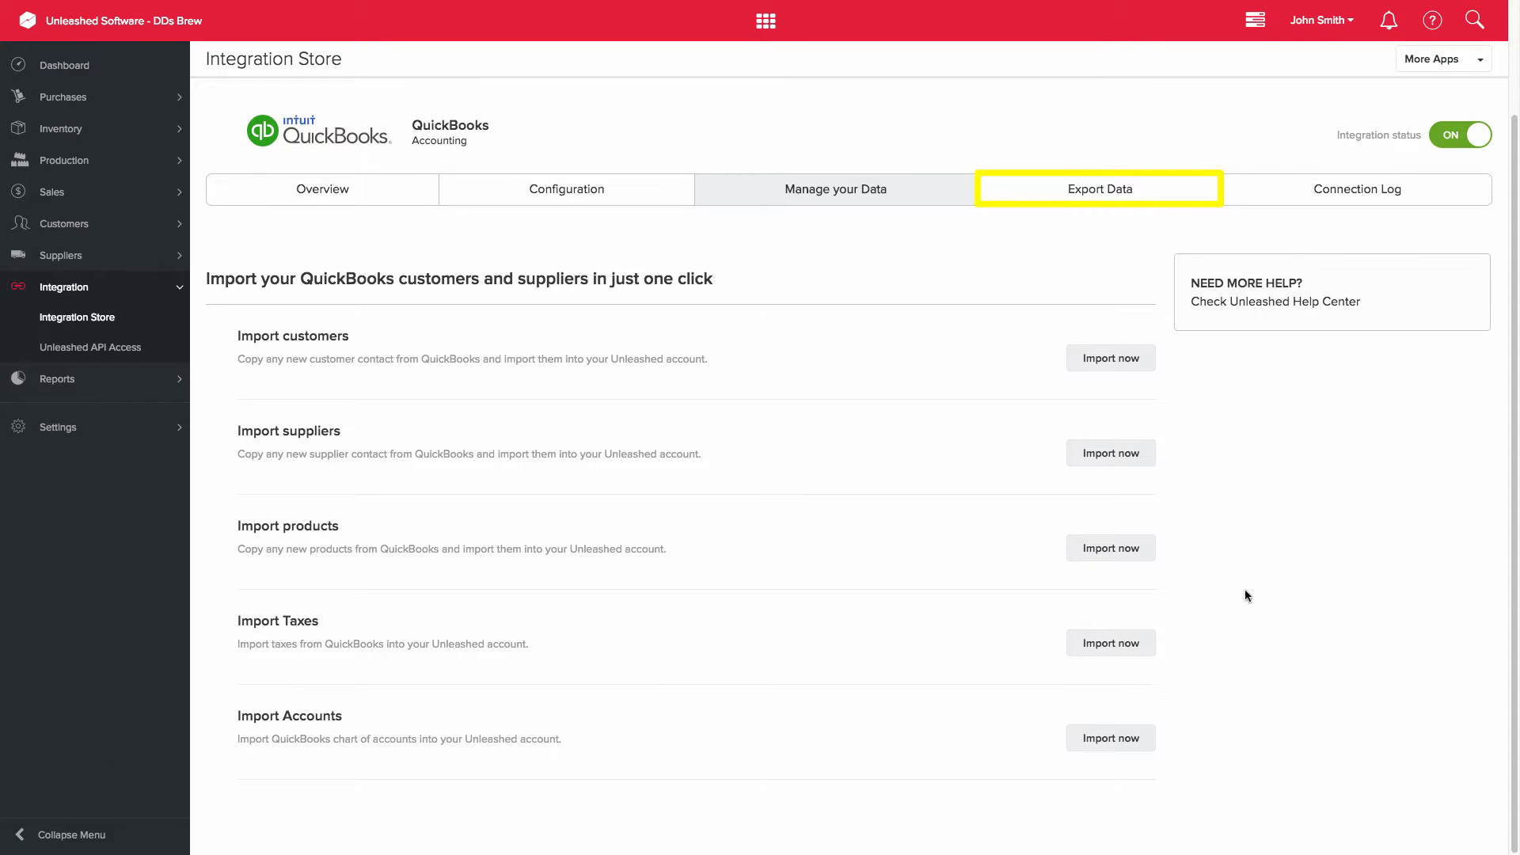
# Step: Open the Export Data log, check its date range, and try then clear a 'ben' code filter
pyautogui.click(1100, 188)
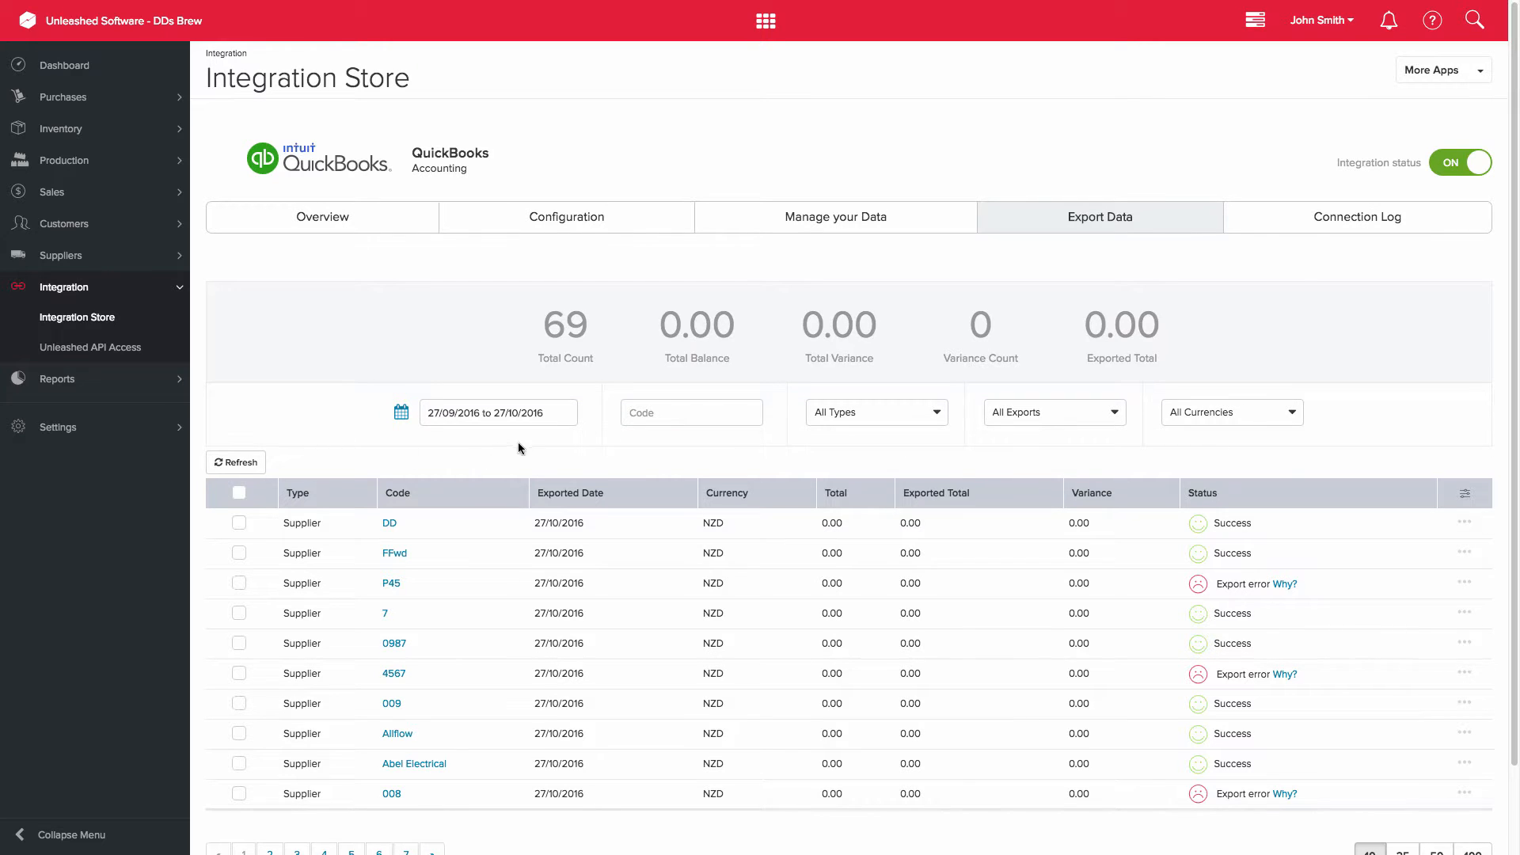
pyautogui.click(559, 416)
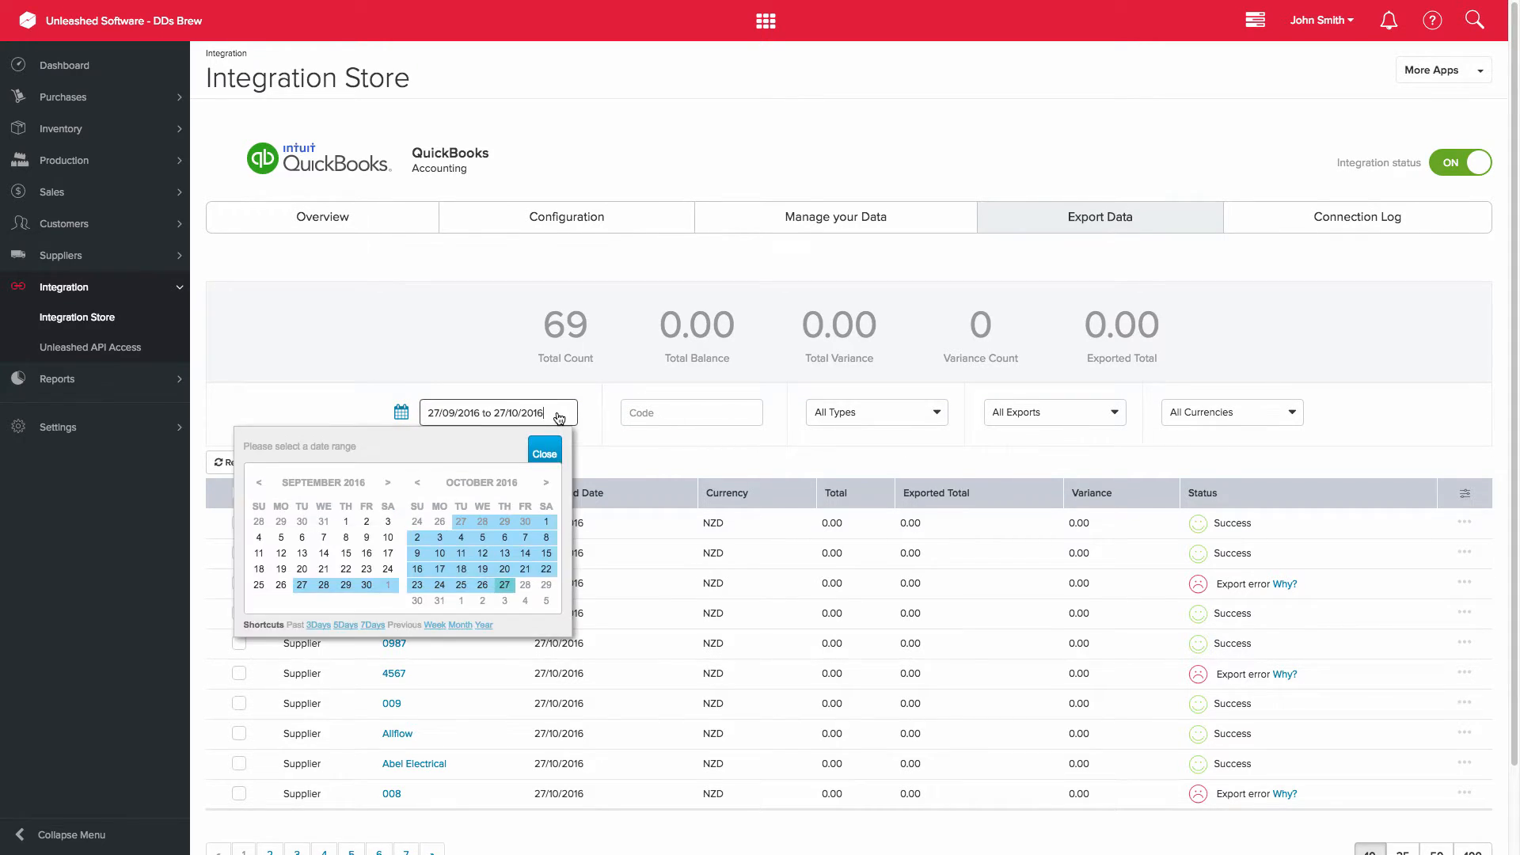
pyautogui.click(548, 449)
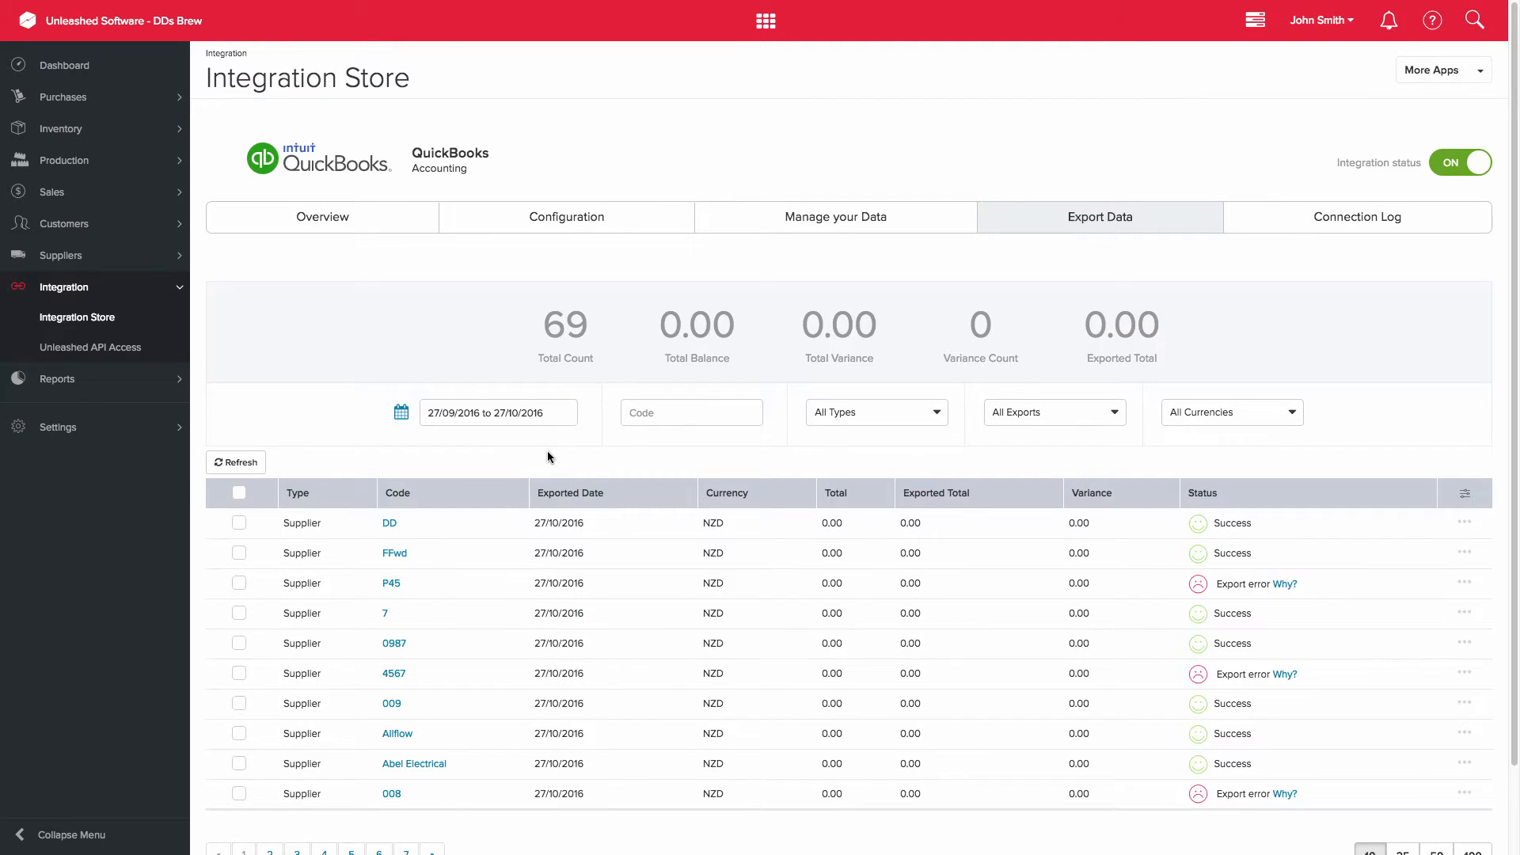
pyautogui.click(673, 414)
pyautogui.write('ben')
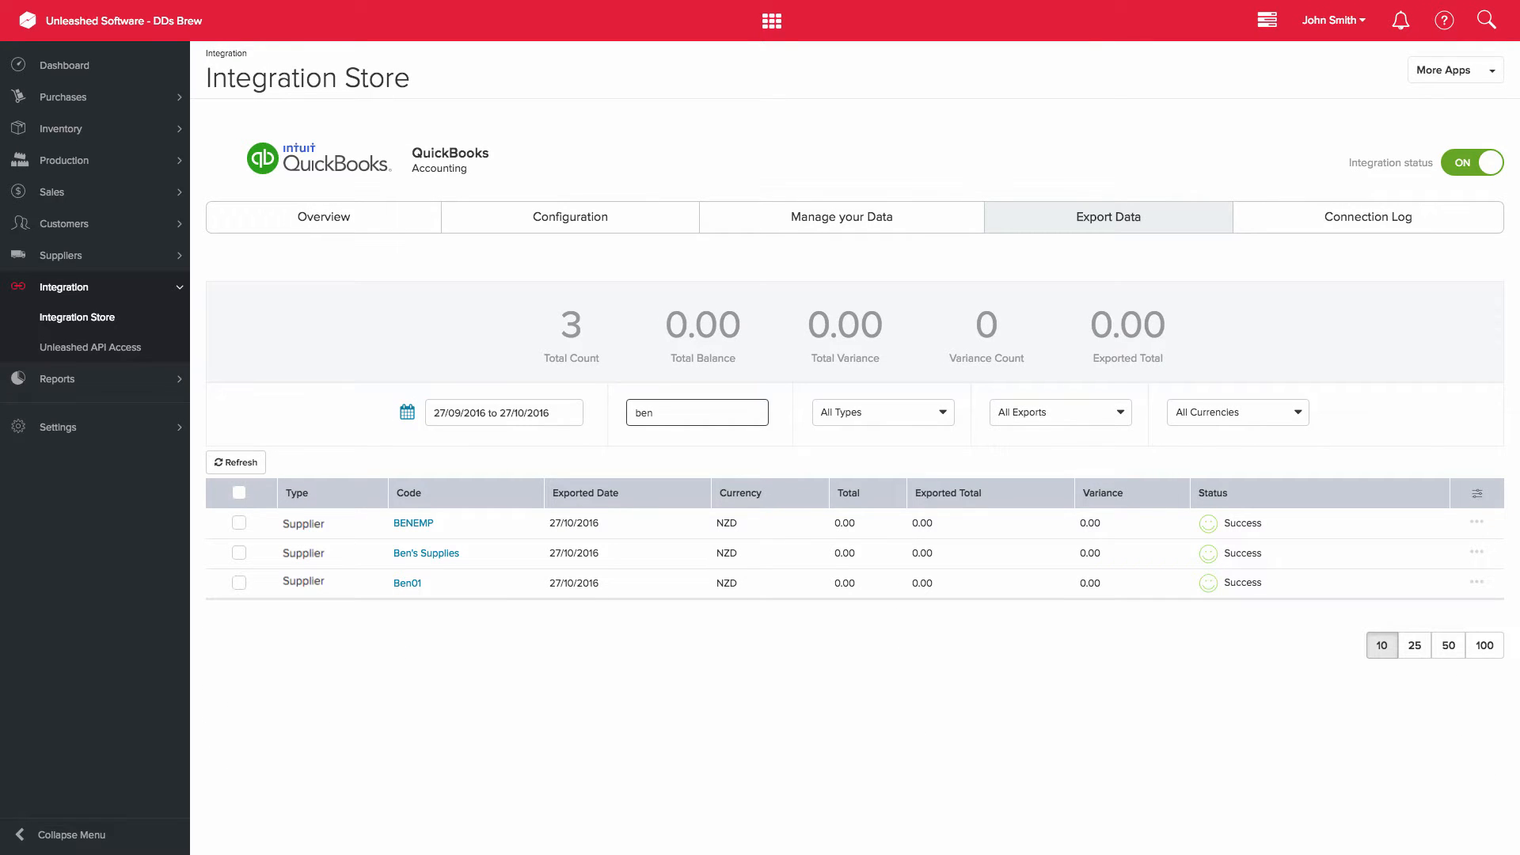
pyautogui.press('BackSpace')
pyautogui.press('BackSpace')
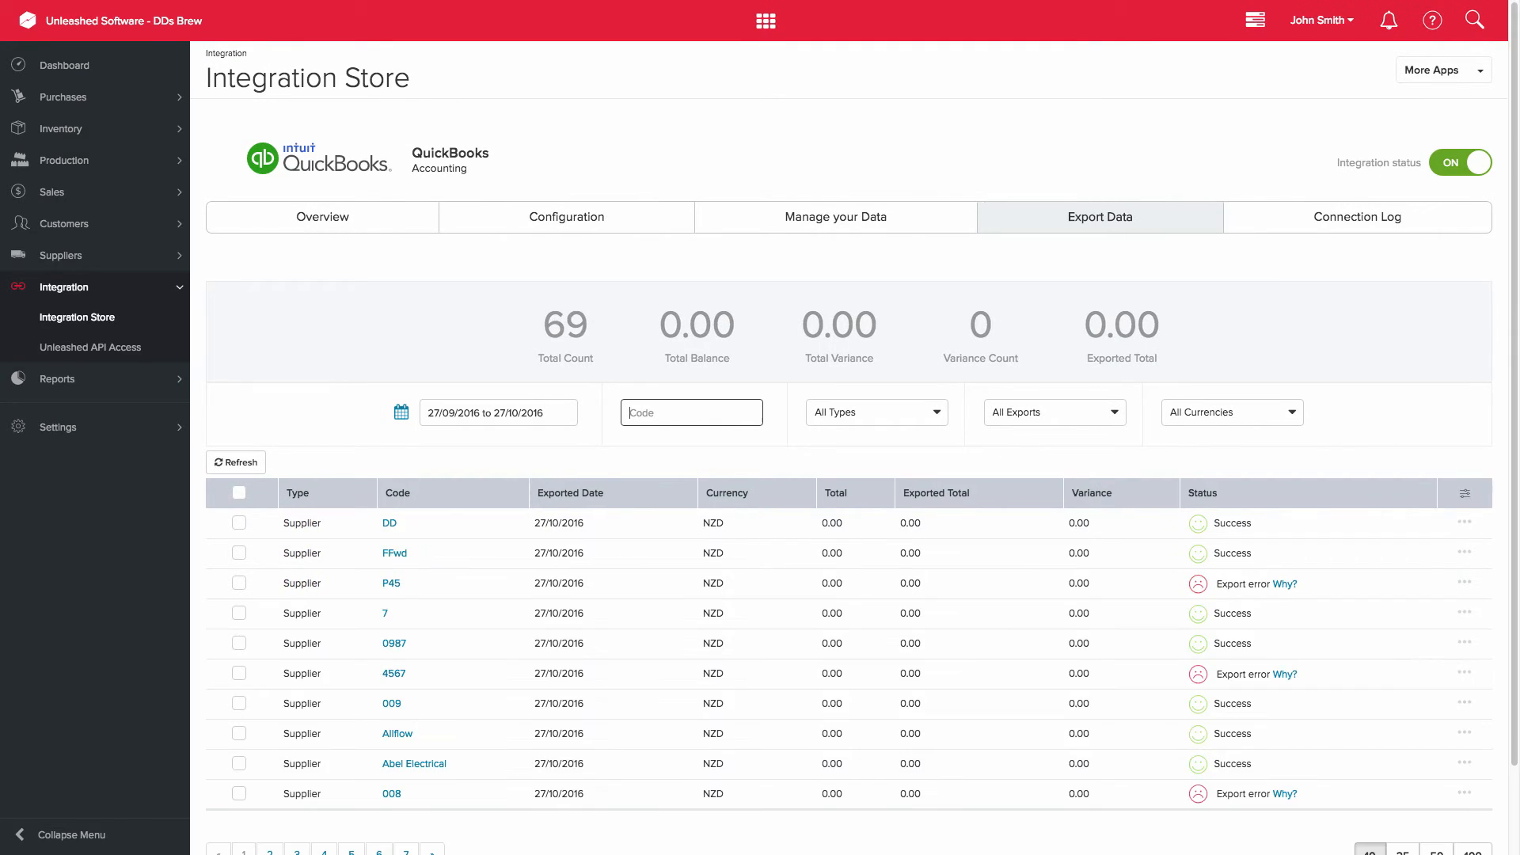
pyautogui.click(942, 413)
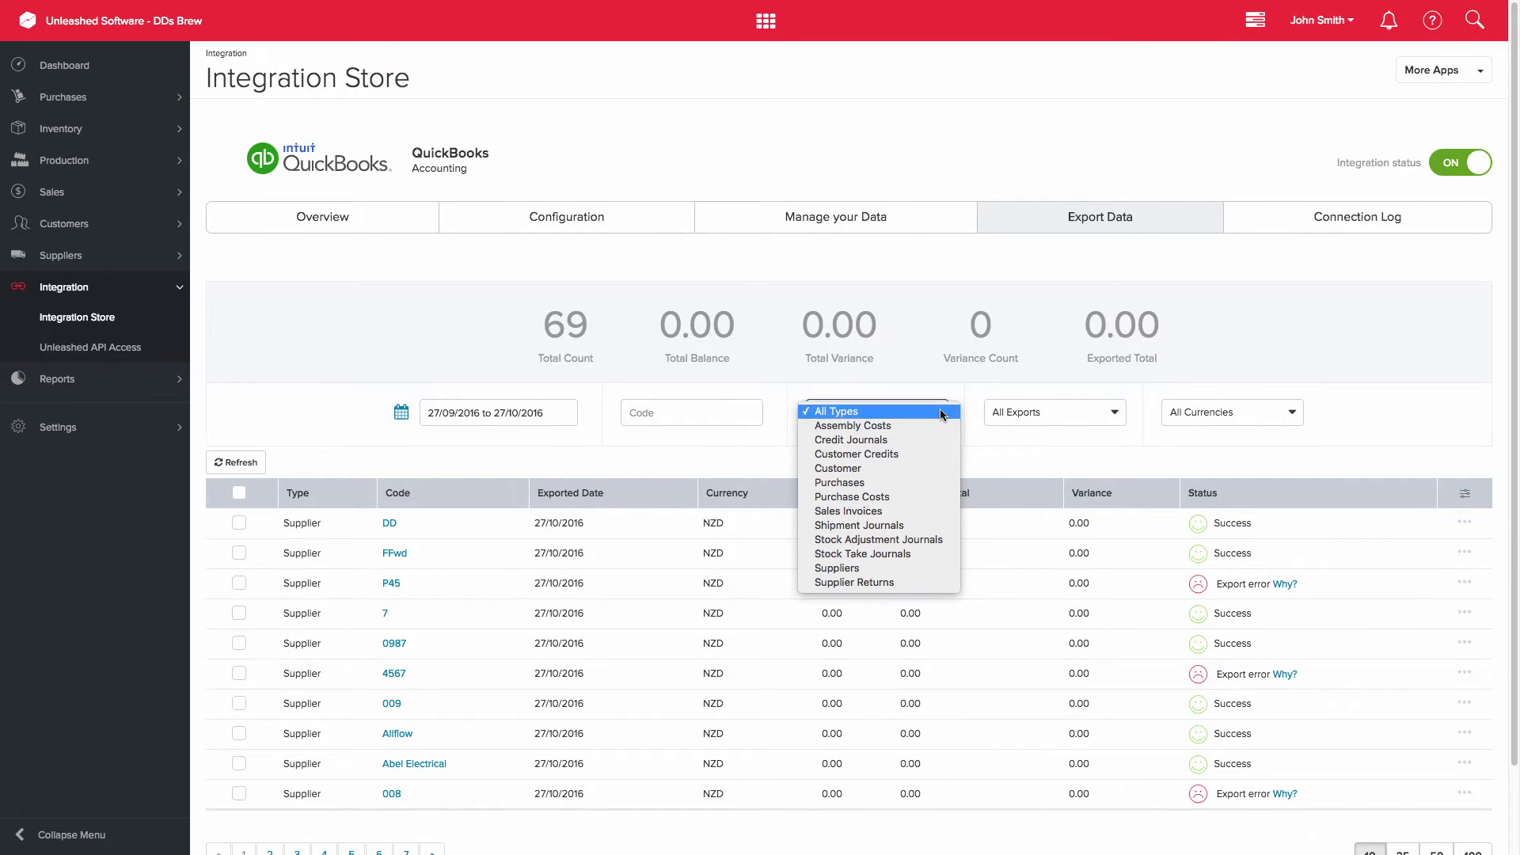
pyautogui.click(942, 413)
pyautogui.click(1116, 415)
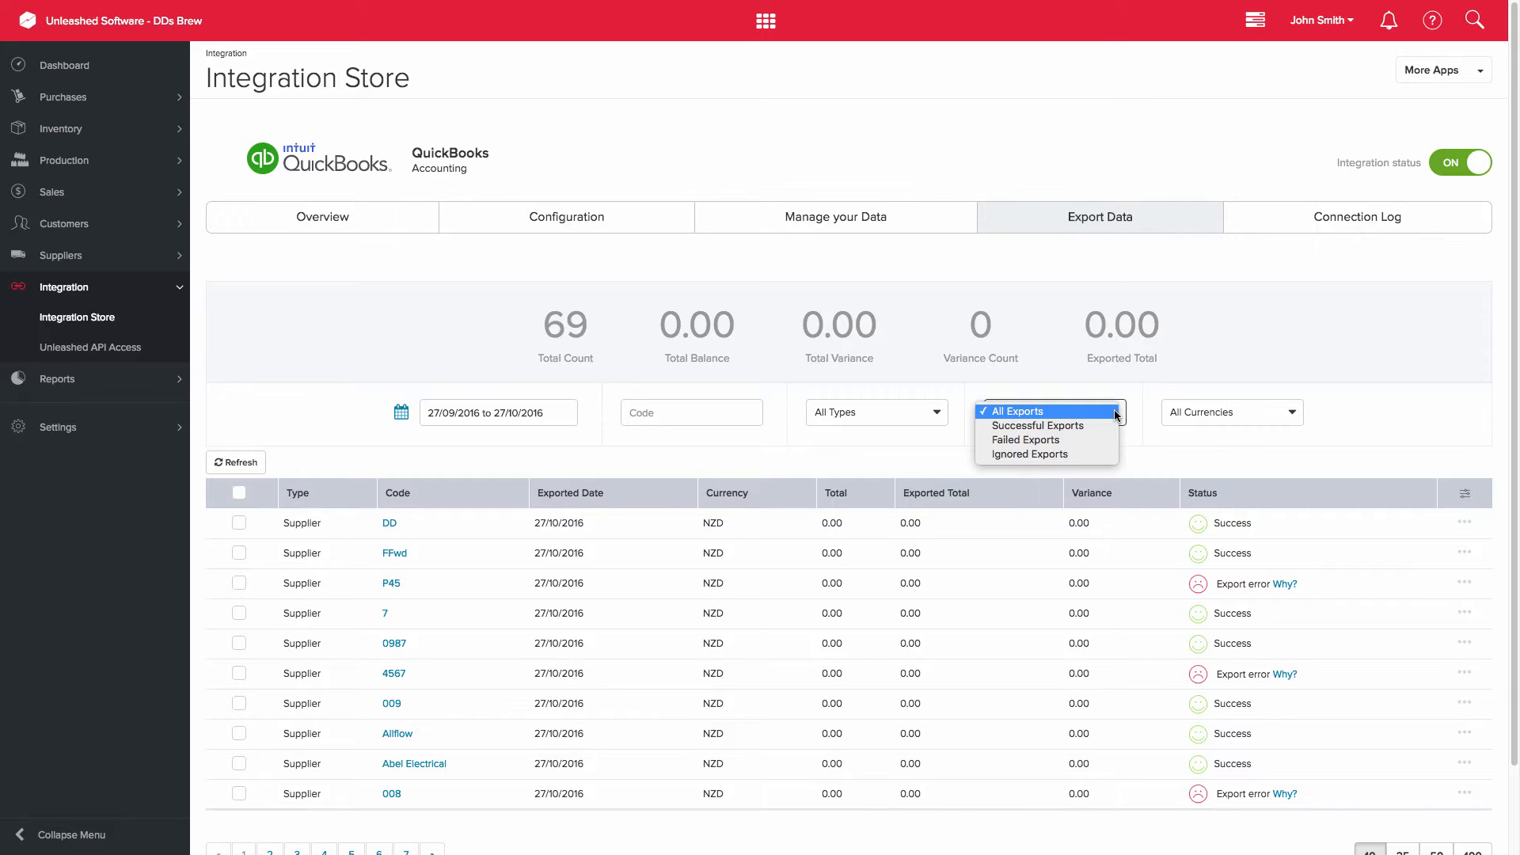
pyautogui.click(1116, 415)
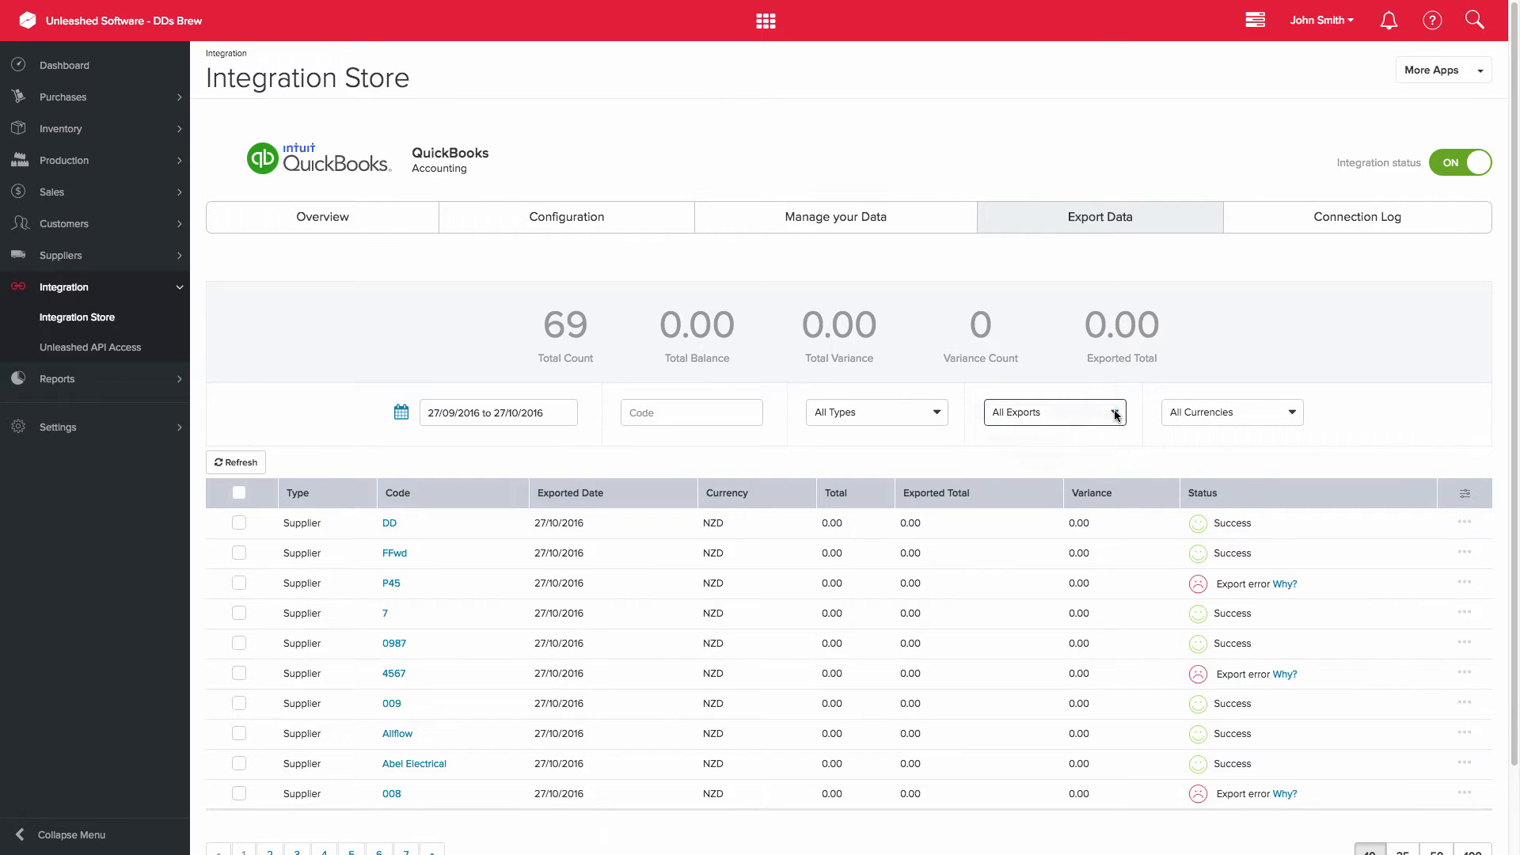
pyautogui.click(1298, 414)
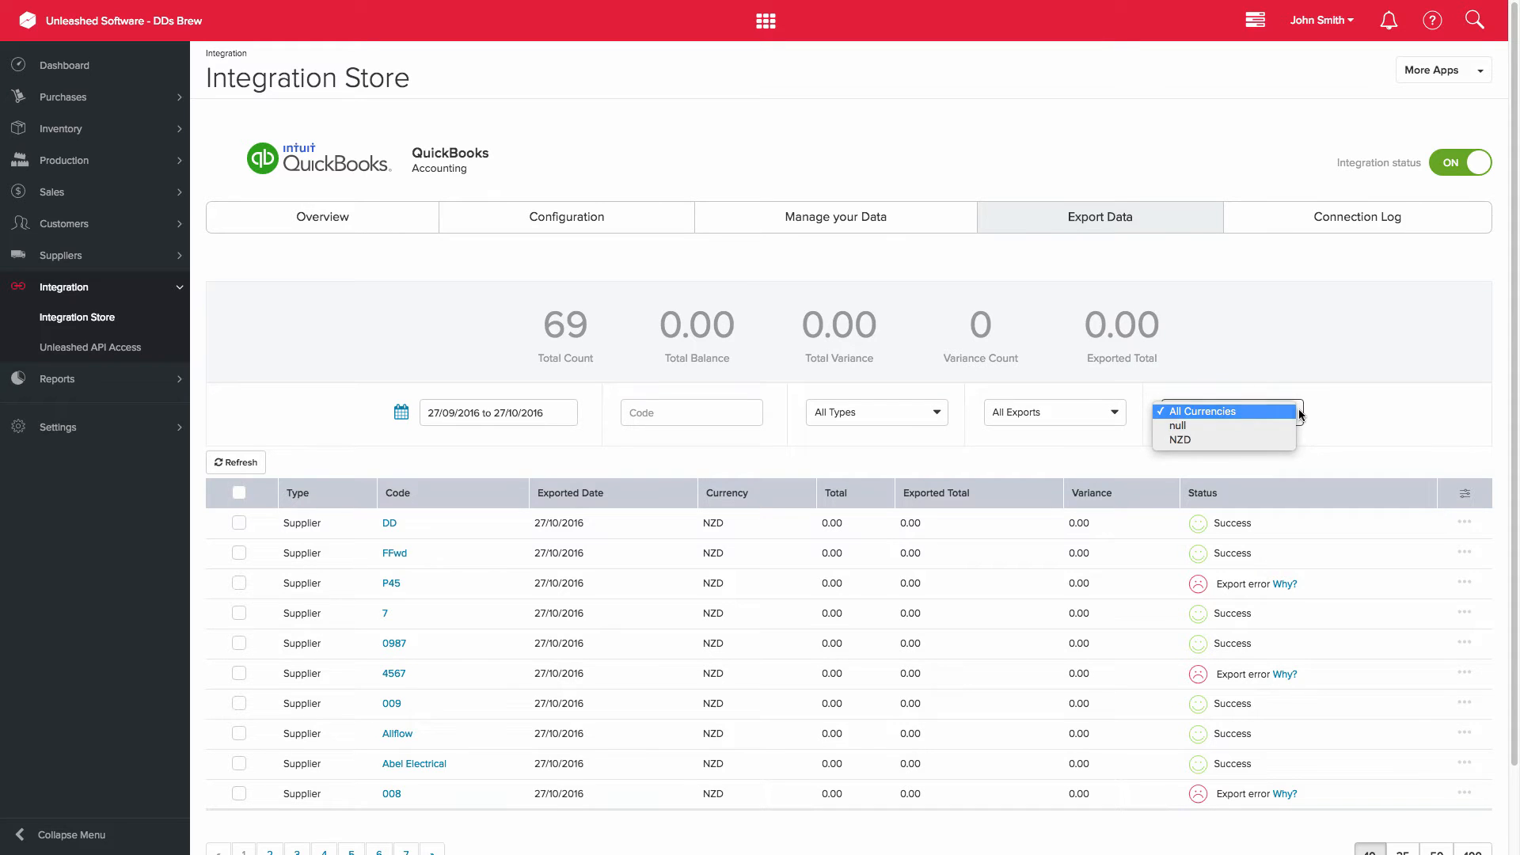
pyautogui.click(1299, 414)
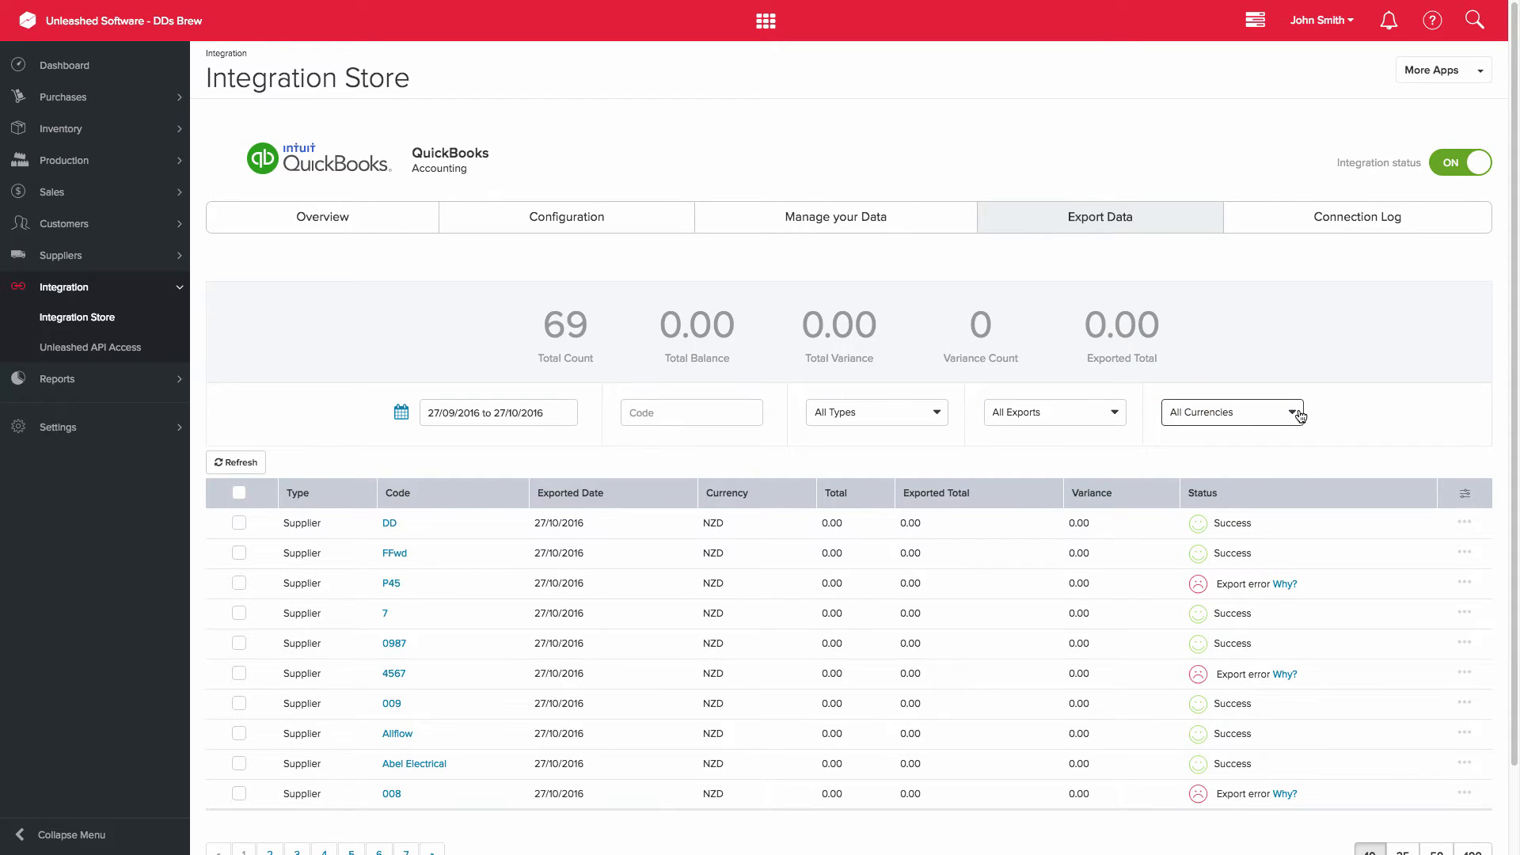
pyautogui.click(1467, 586)
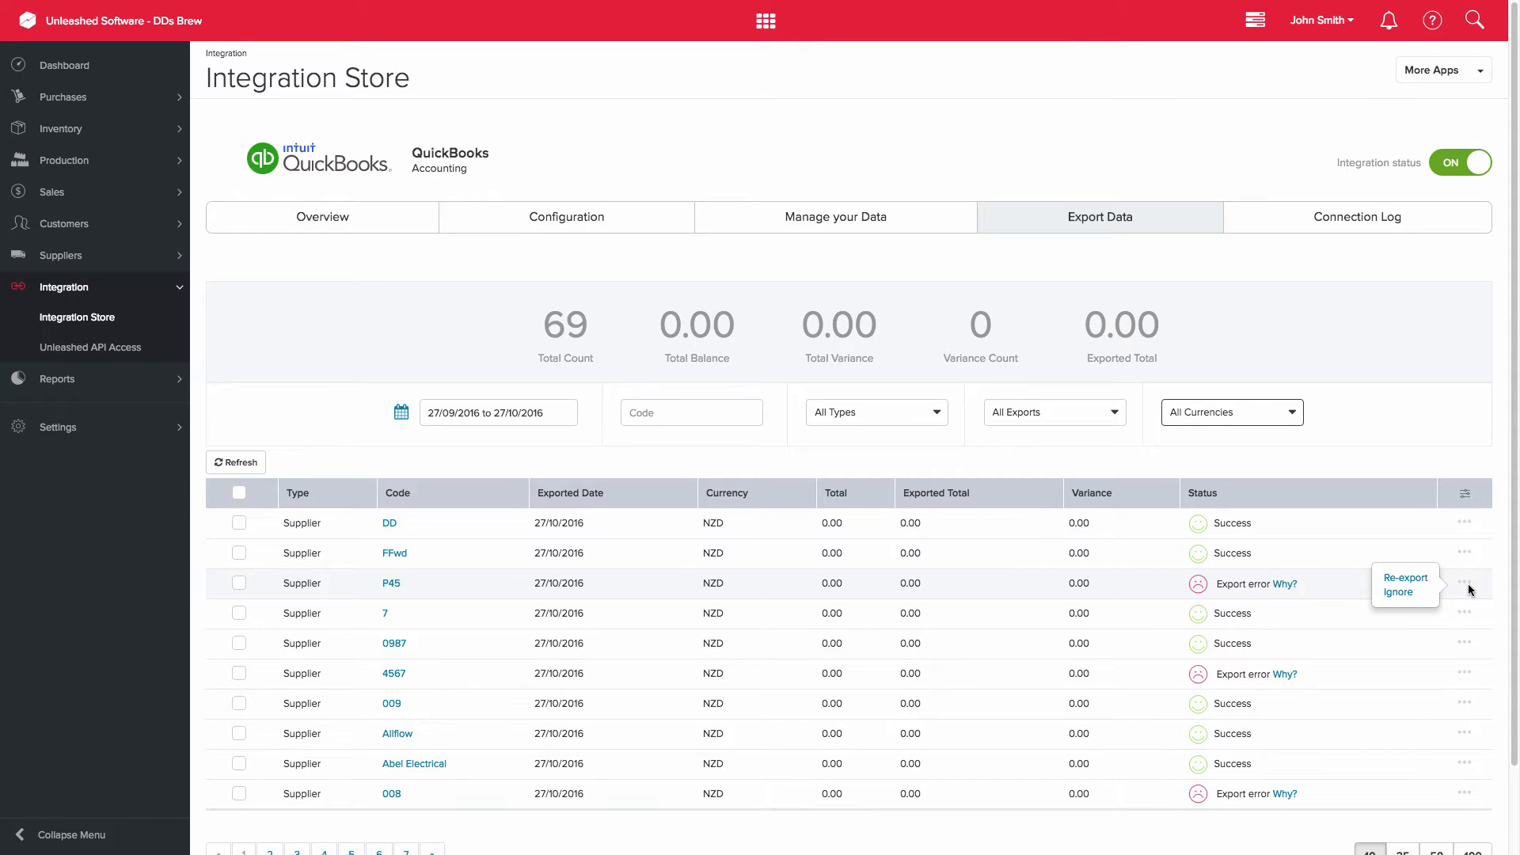
pyautogui.click(1466, 553)
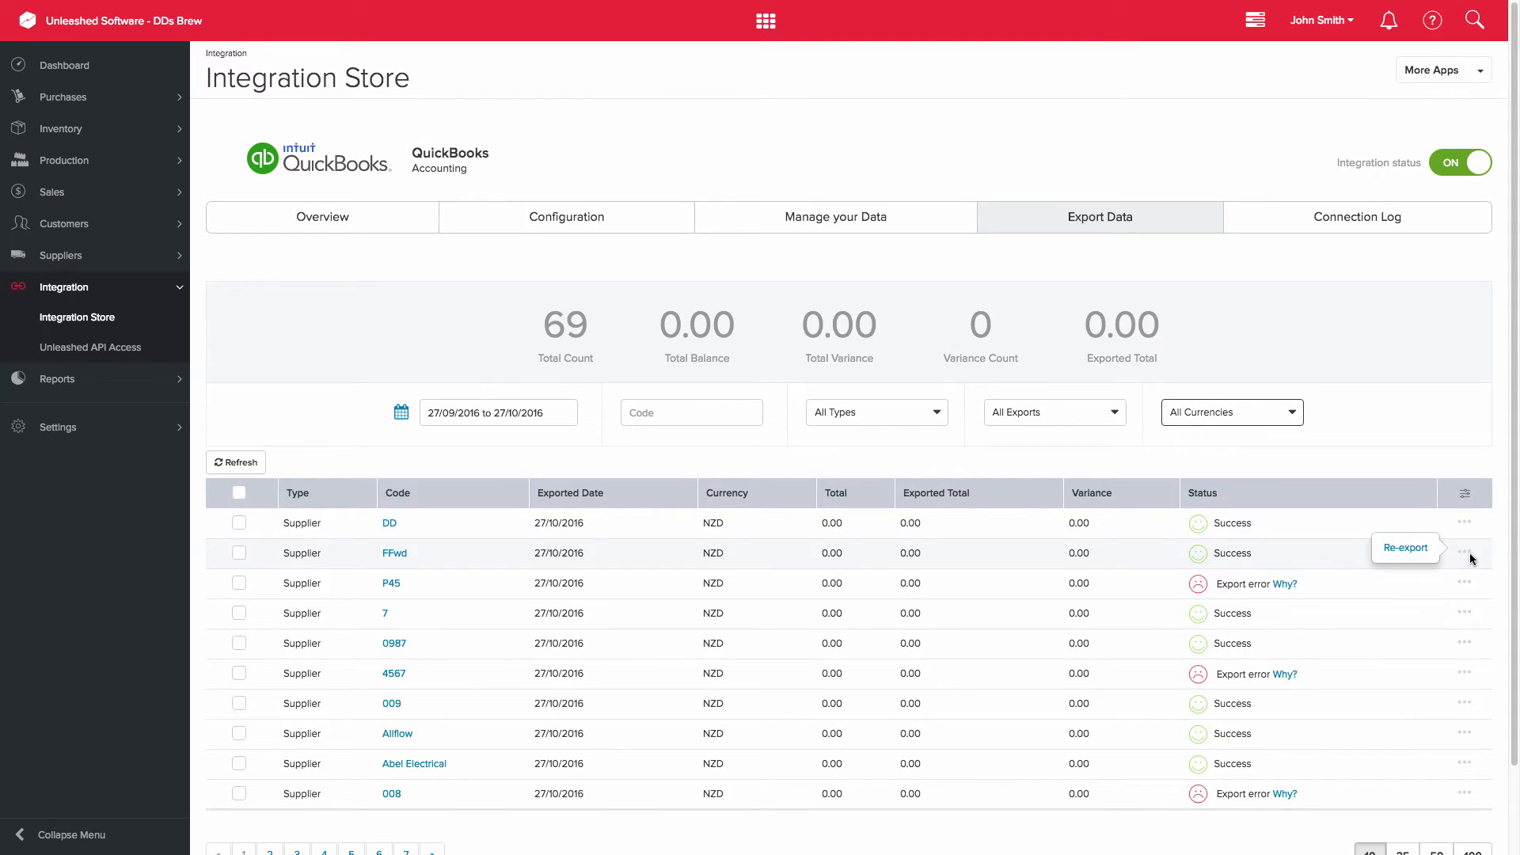